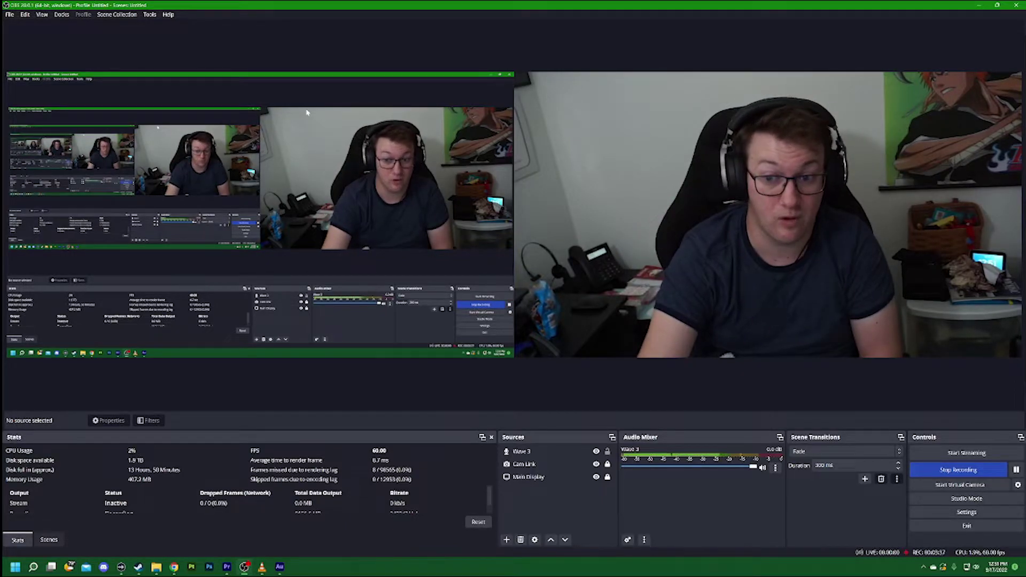
Step: Open the output settings to show the recording path and recording quality options
click(9, 15)
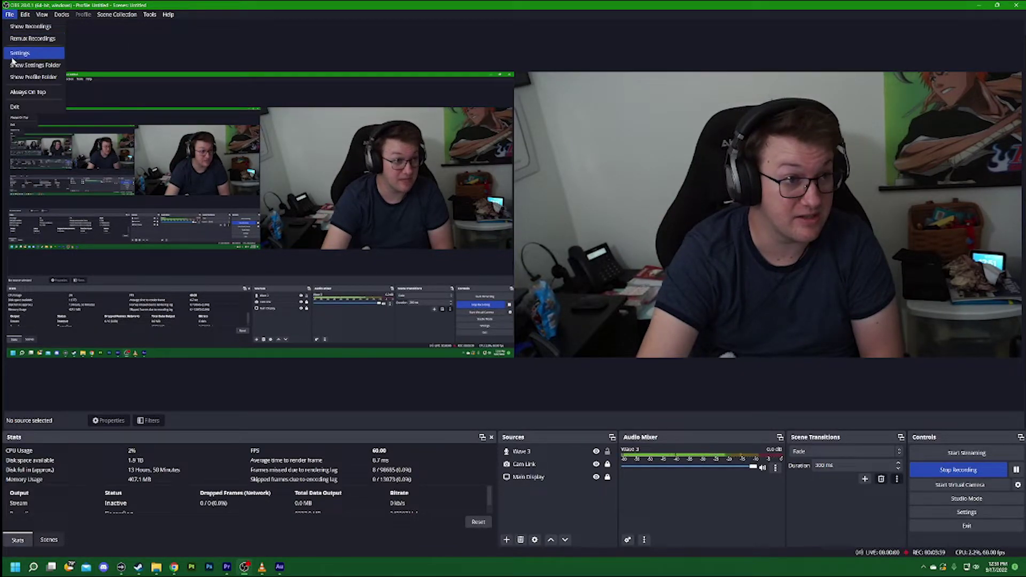
key(Escape)
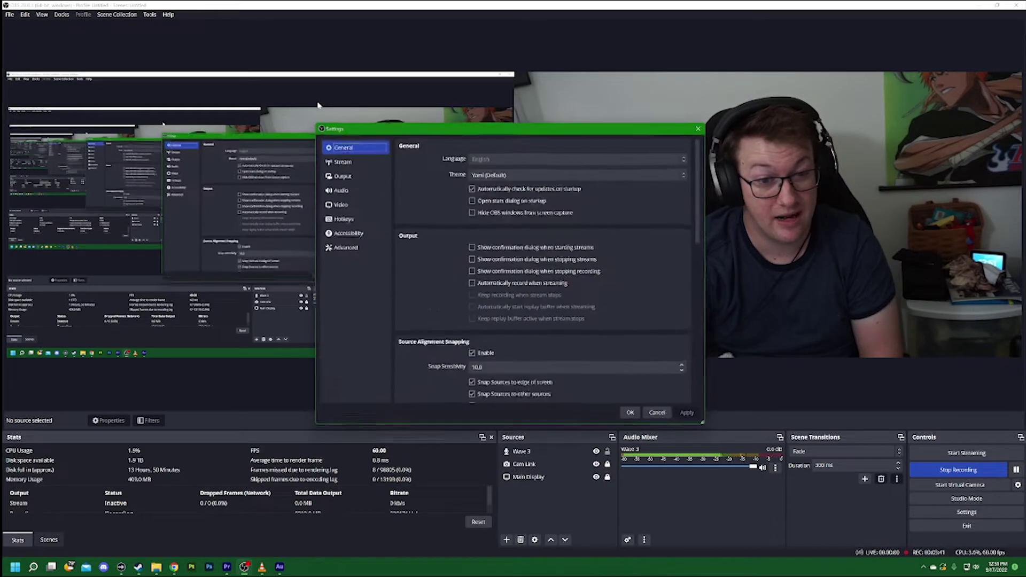
drag(395, 131, 127, 69)
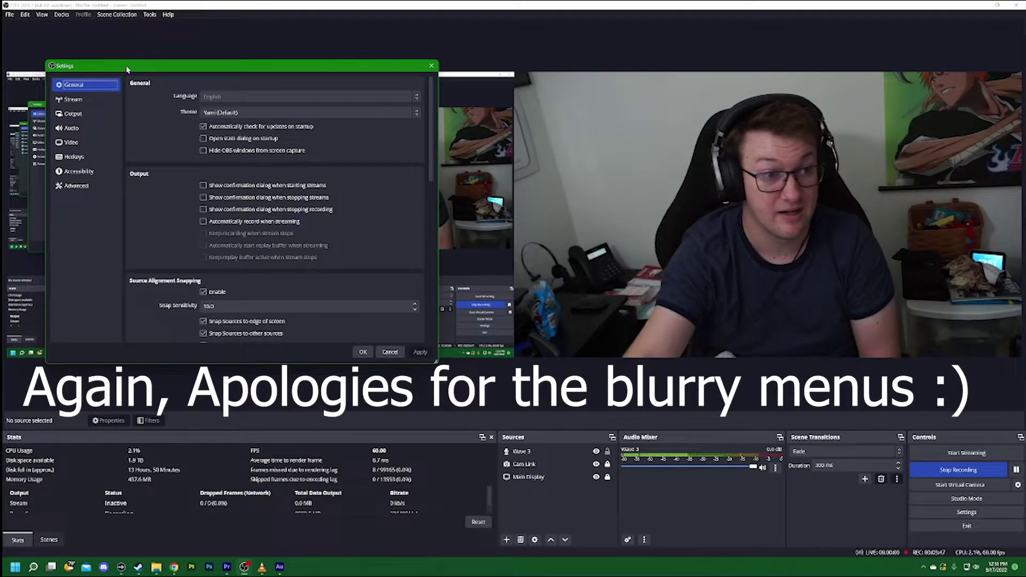
click(91, 117)
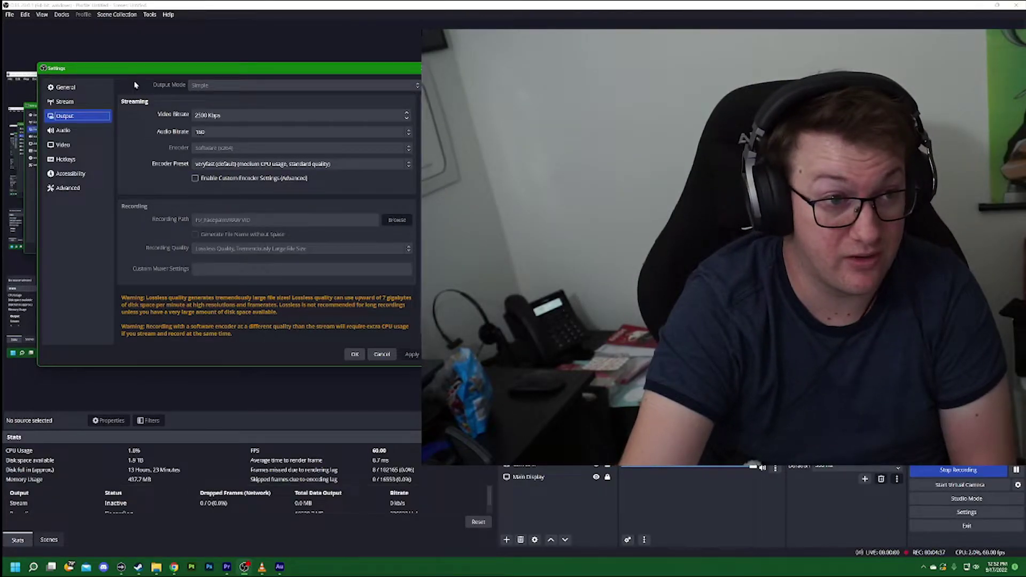
drag(129, 71, 112, 71)
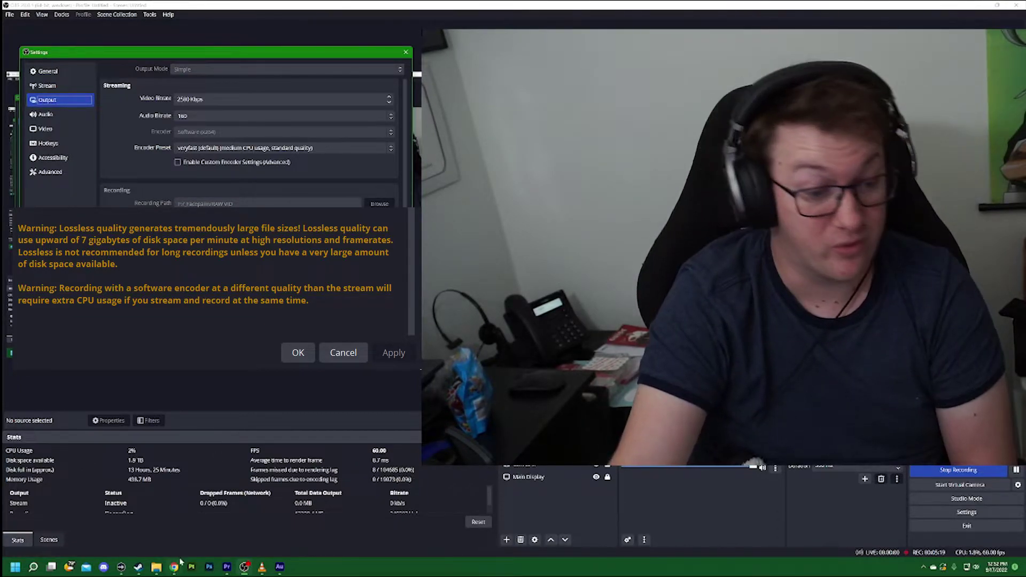
click(156, 567)
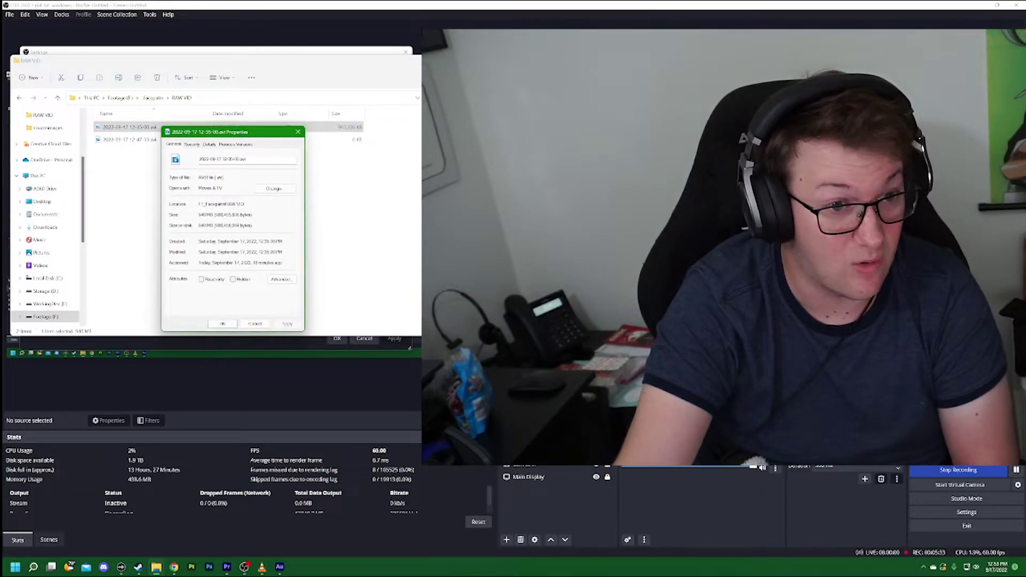
click(209, 145)
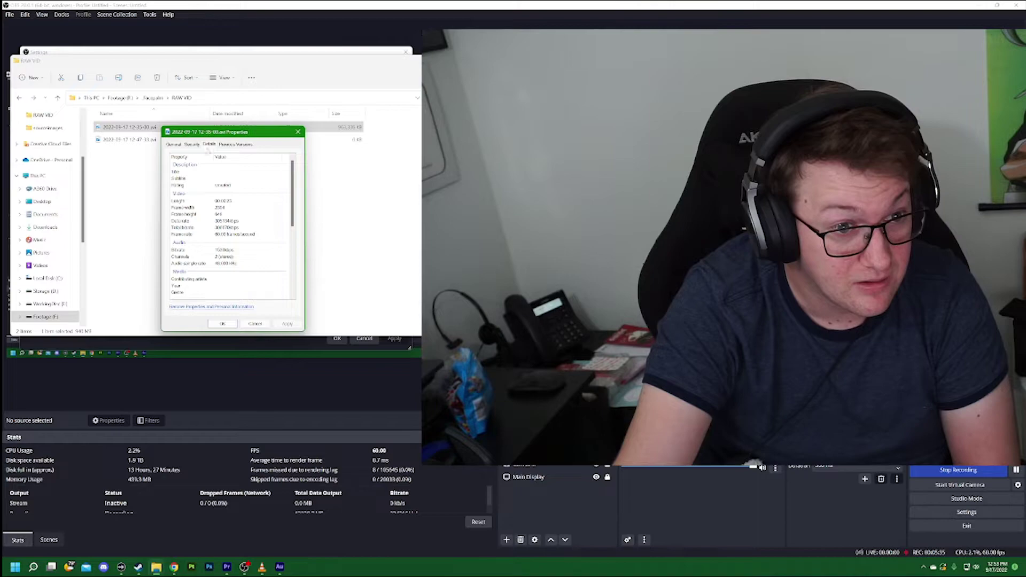
click(234, 202)
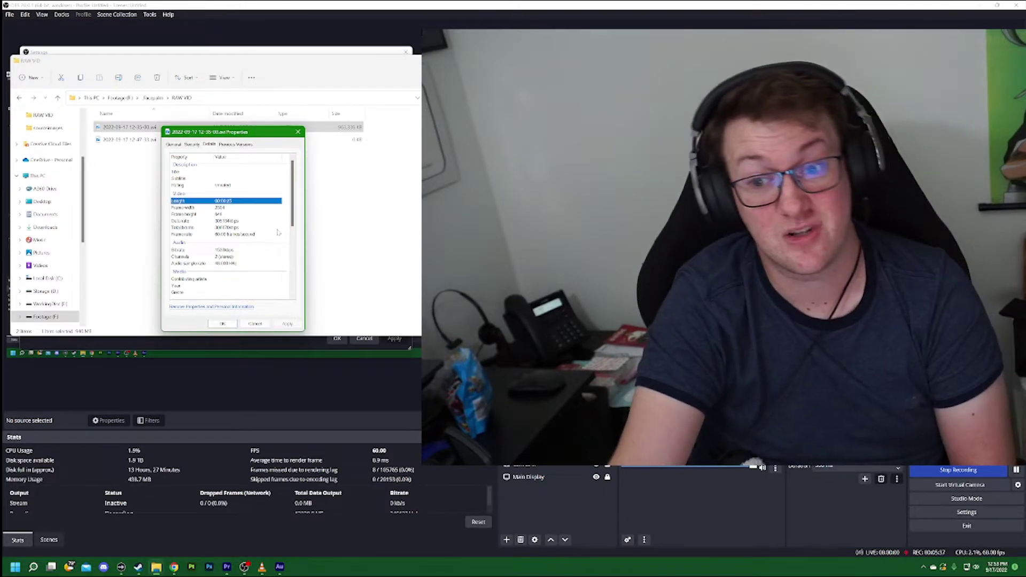
click(256, 324)
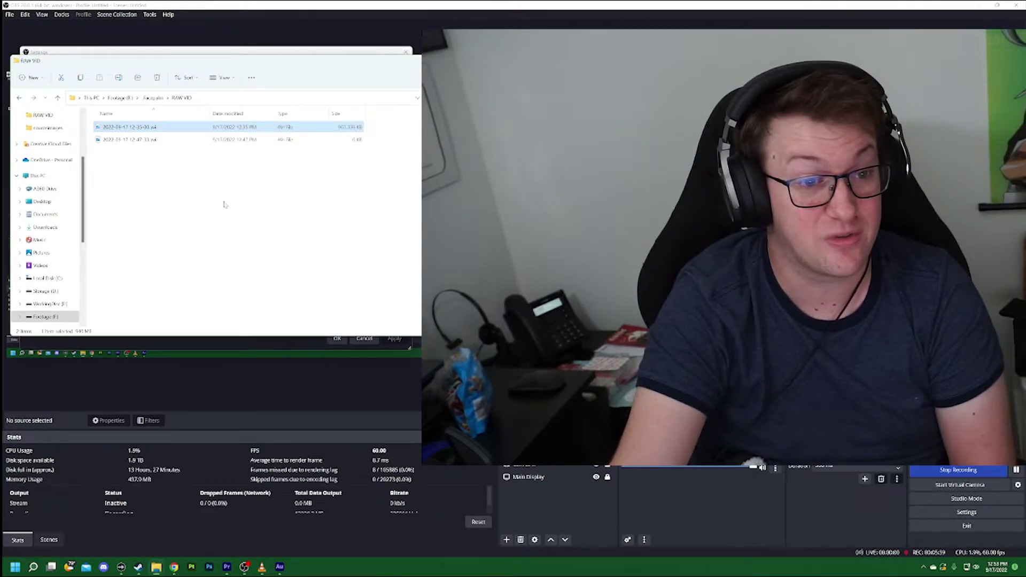
click(213, 140)
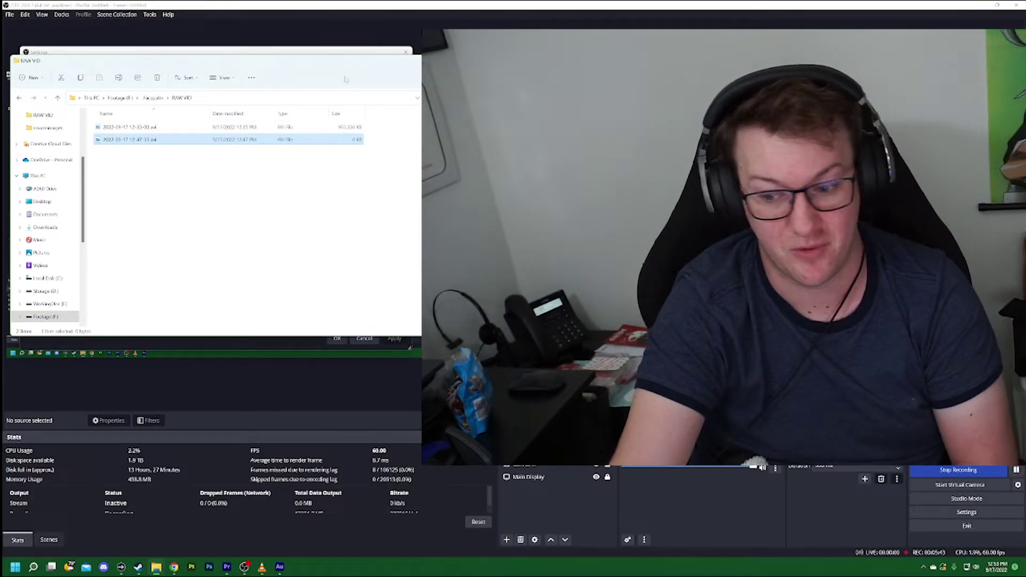
key(alt+F4)
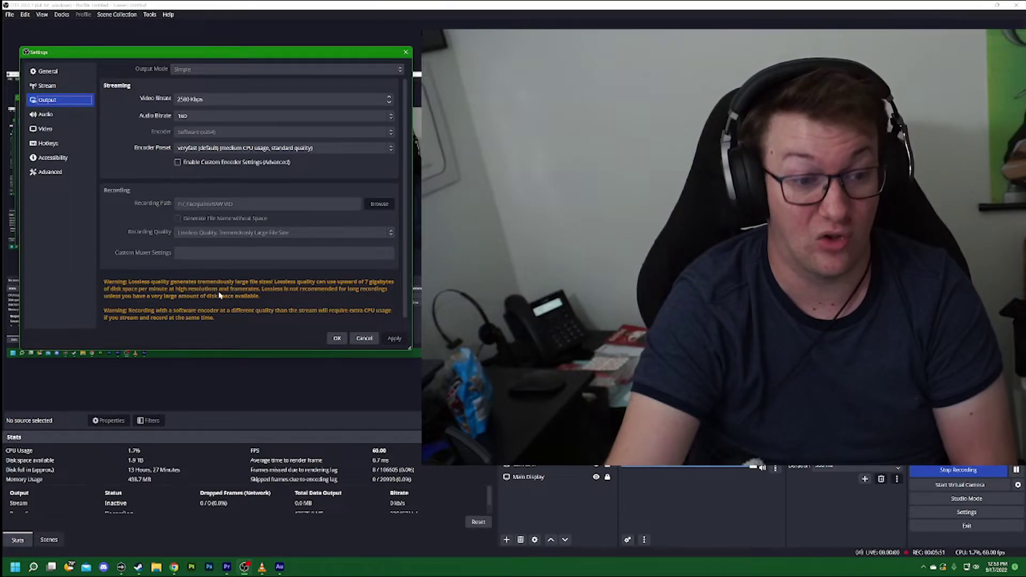
Step: Review the recording section of the output settings and leave the settings without making changes
drag(269, 56, 277, 58)
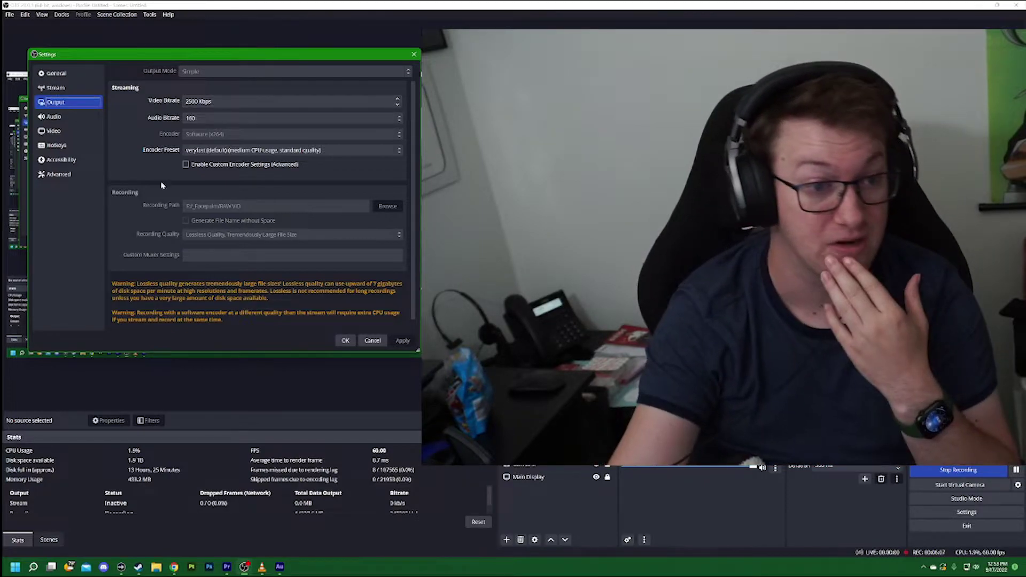
scroll(160, 221, down, 1)
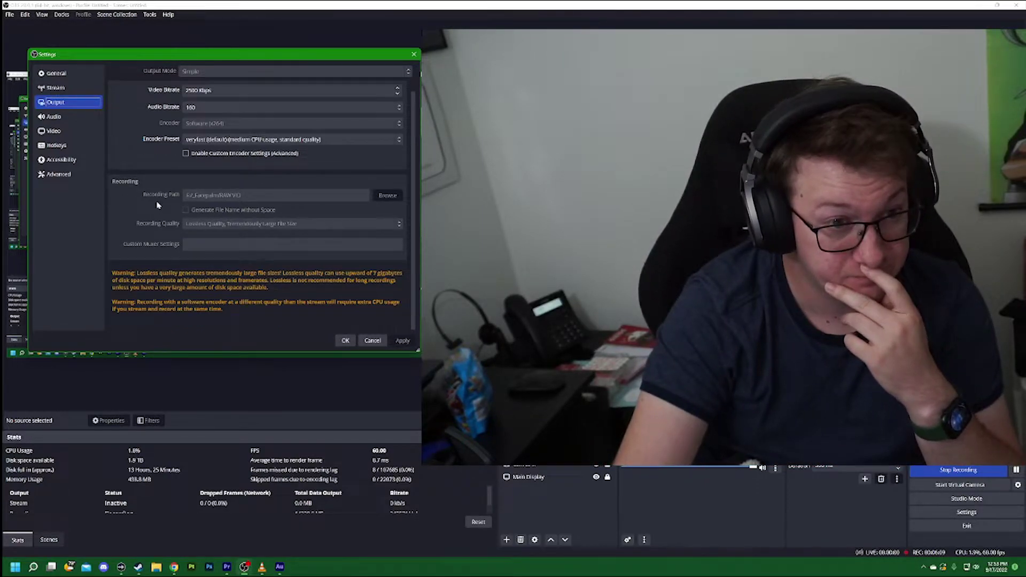
click(363, 340)
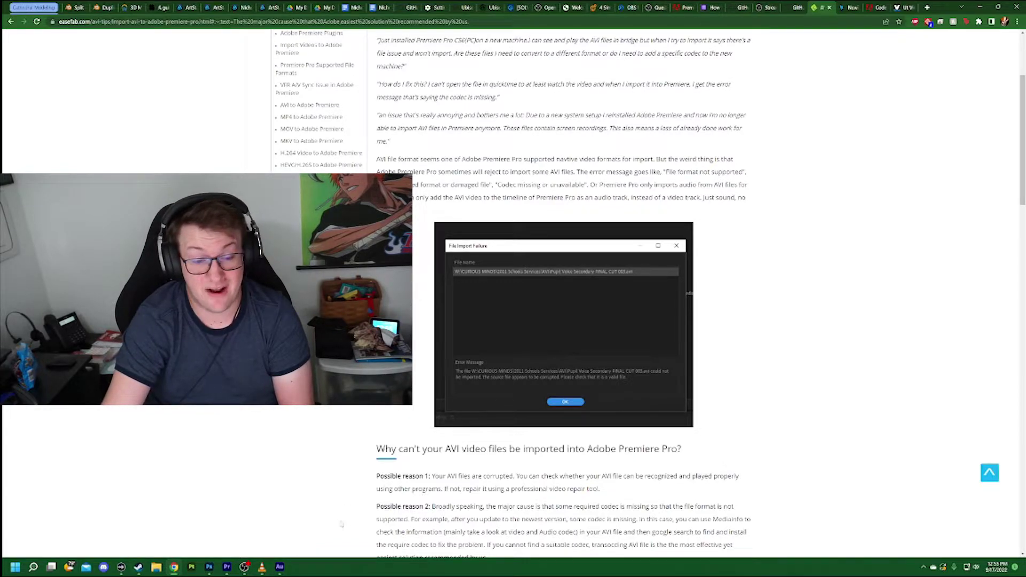
key(alt+Tab)
drag(618, 122, 471, 84)
click(767, 81)
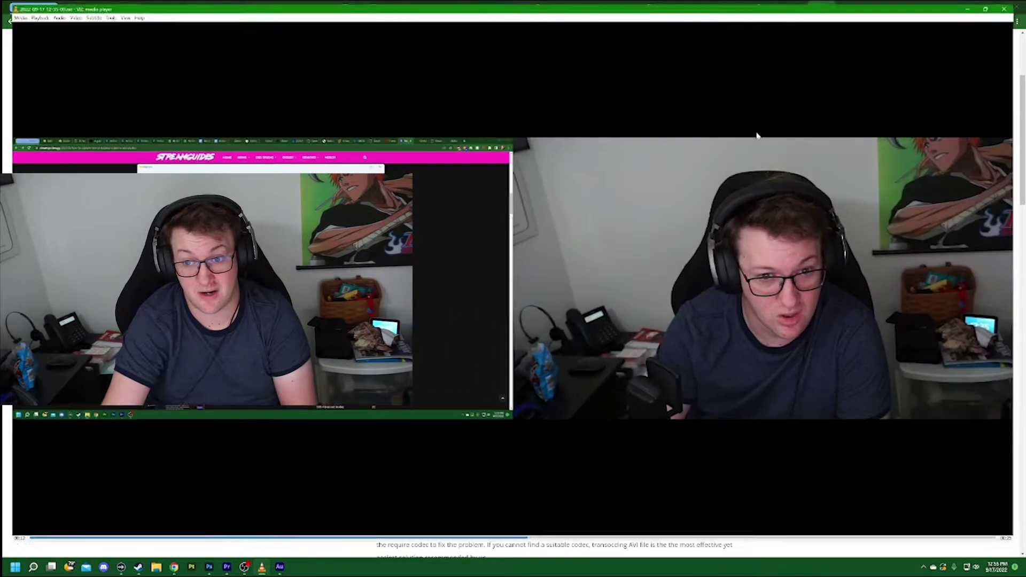
click(103, 14)
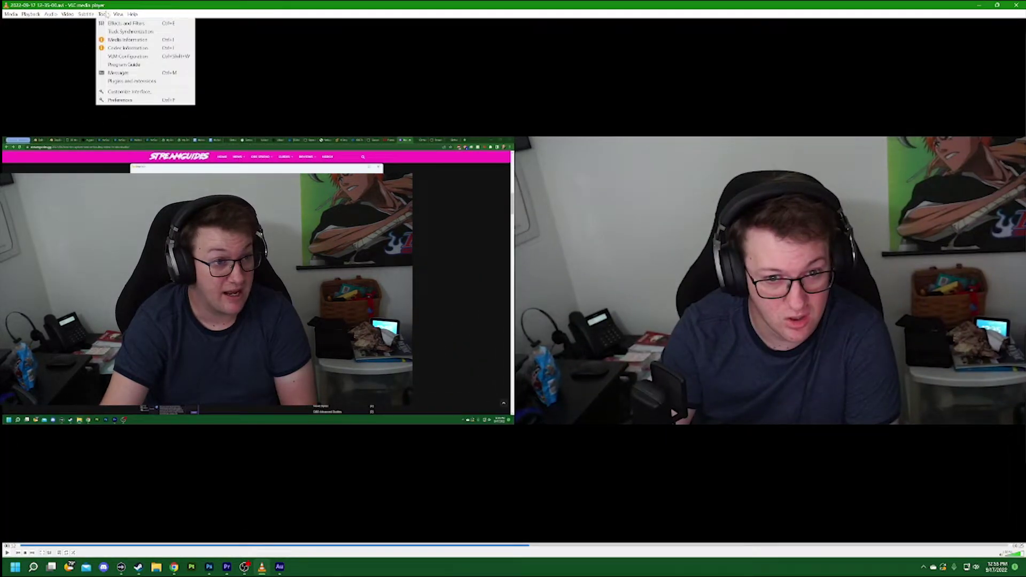
click(128, 40)
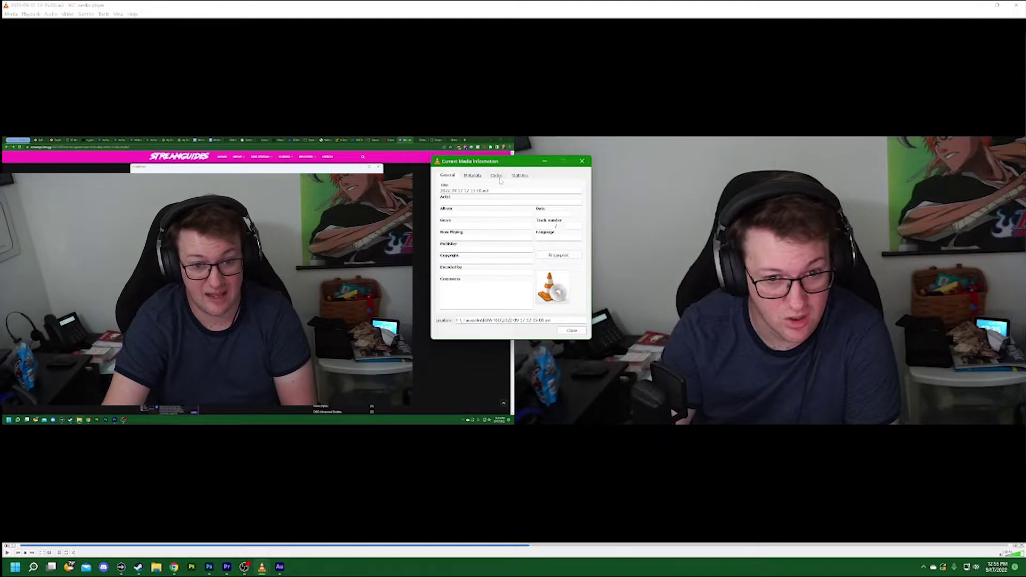
click(497, 177)
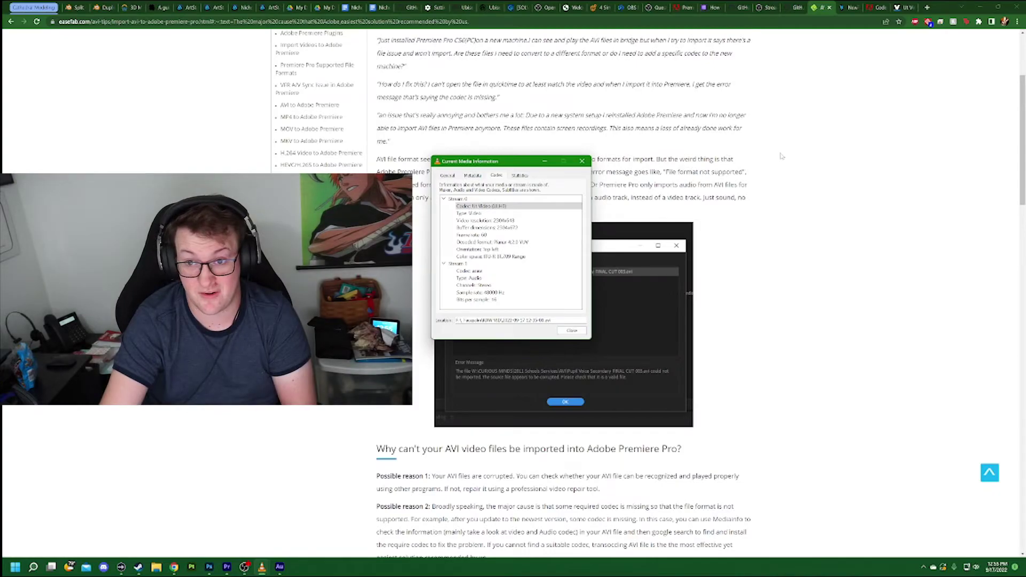
Step: Look over the Ut Video Codec Suite page, the Adobe codec packs discussion and the AVI import article in the browser
click(900, 7)
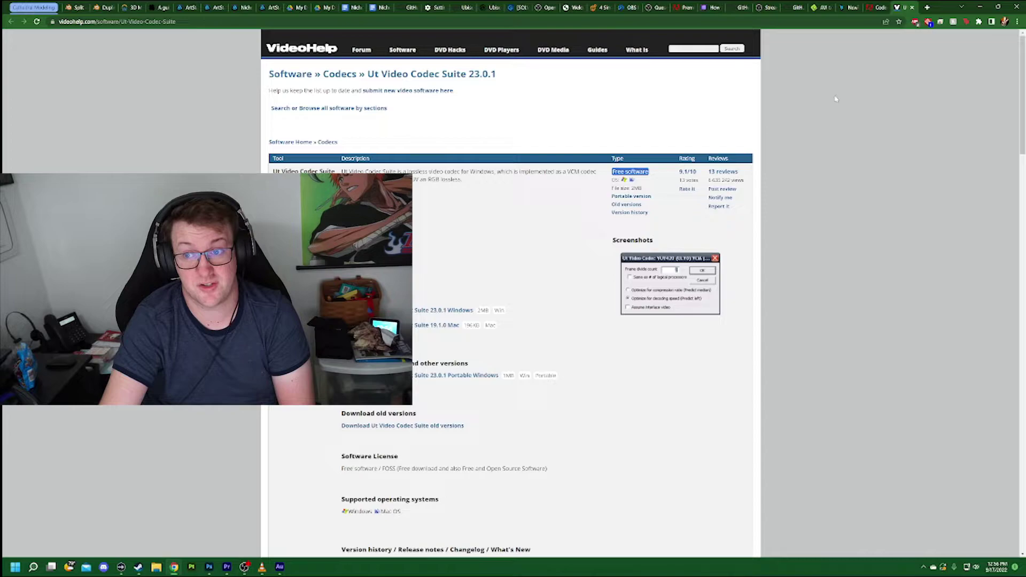
click(876, 7)
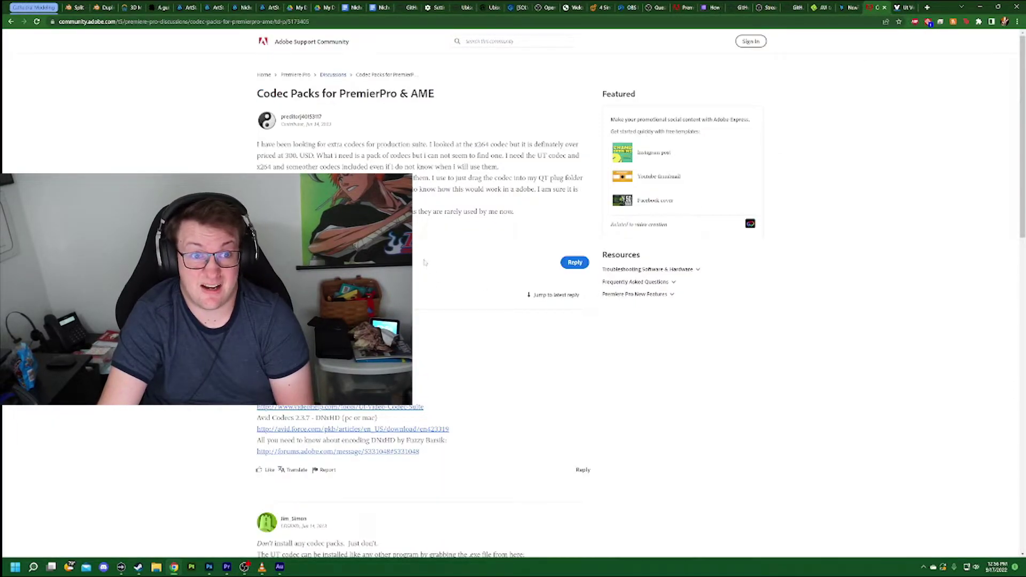
click(826, 8)
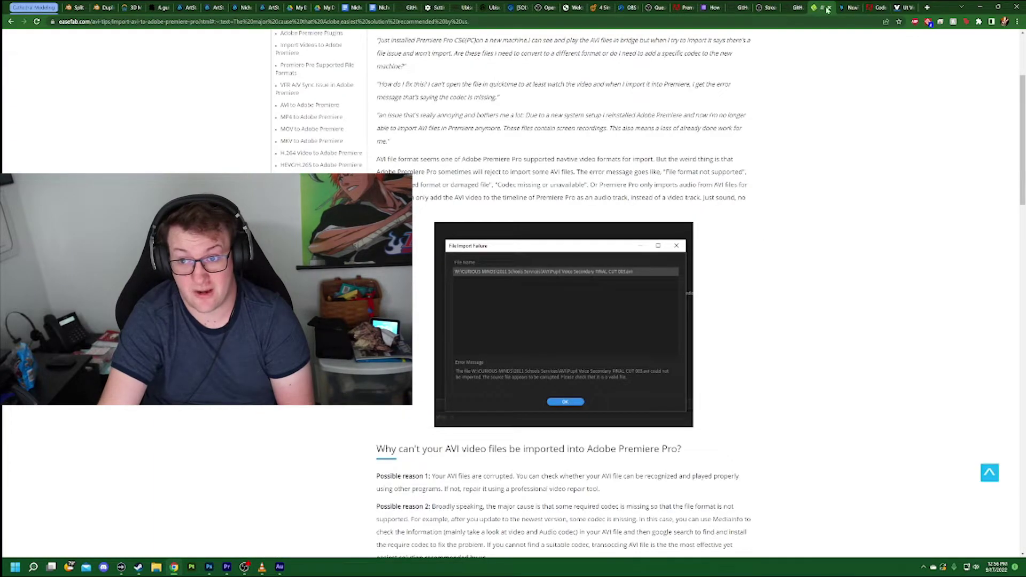
click(979, 8)
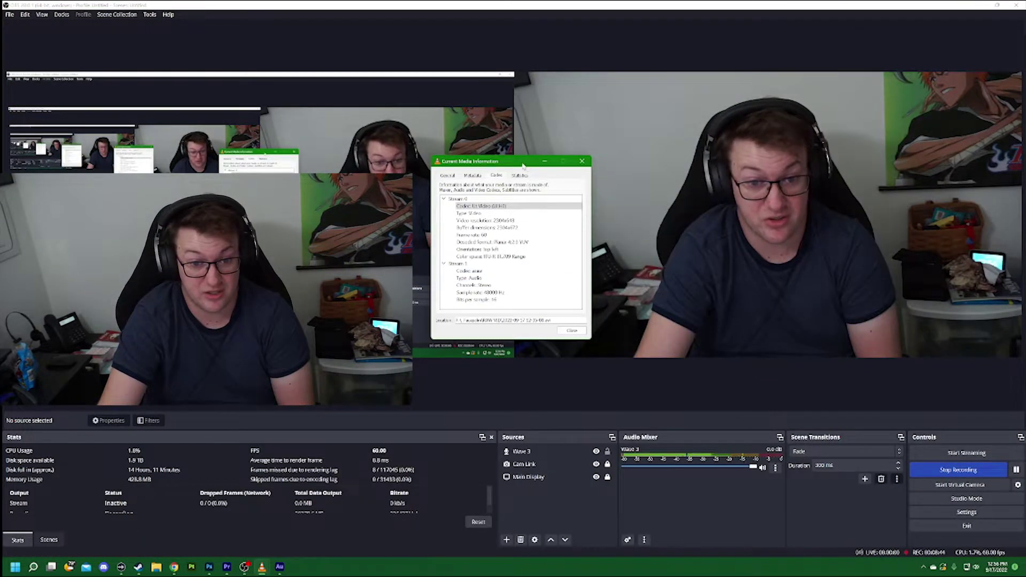
click(531, 302)
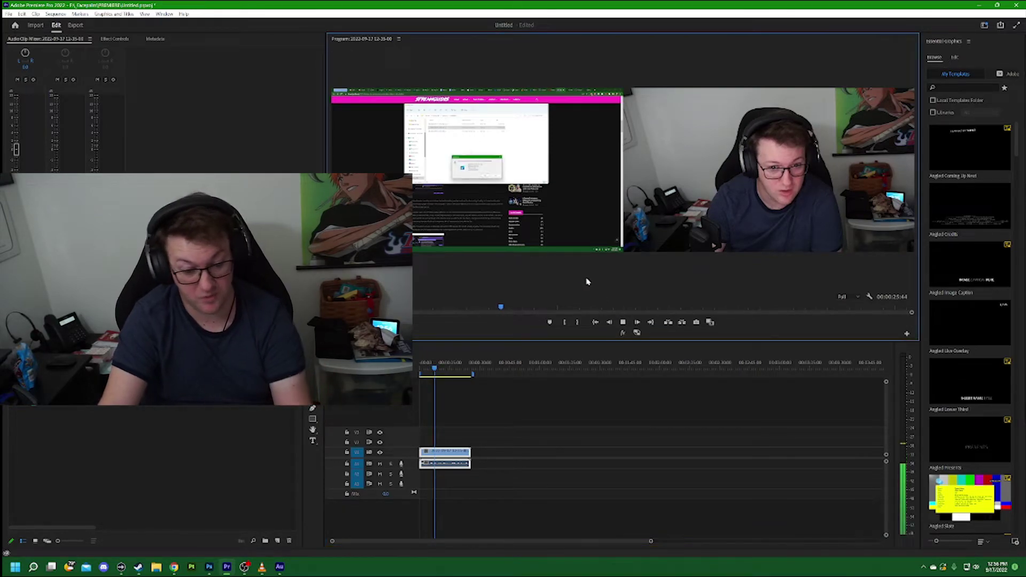
key(grave)
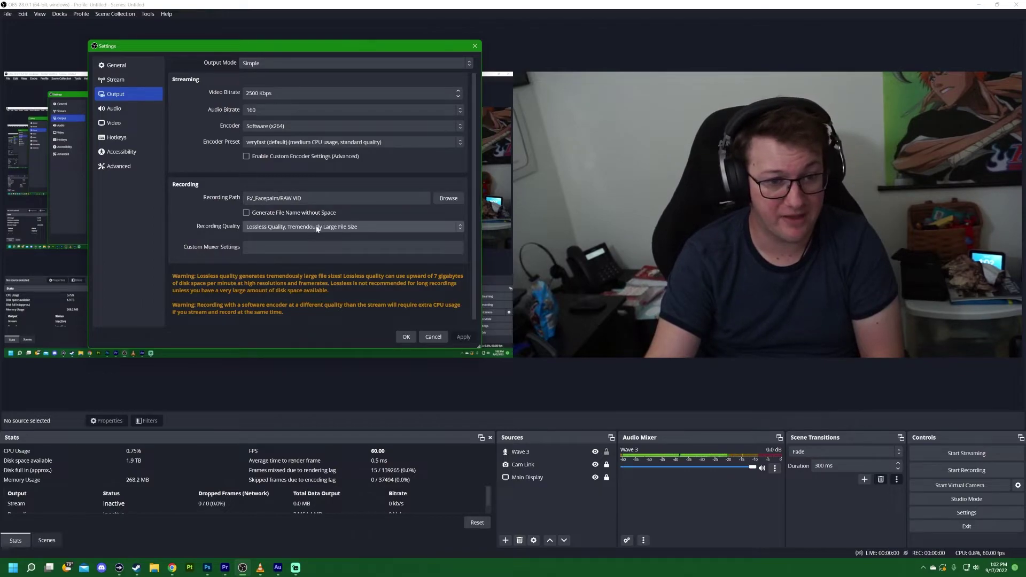
Step: Set the recording quality to High Quality, Medium File Size in the OBS output settings
click(404, 232)
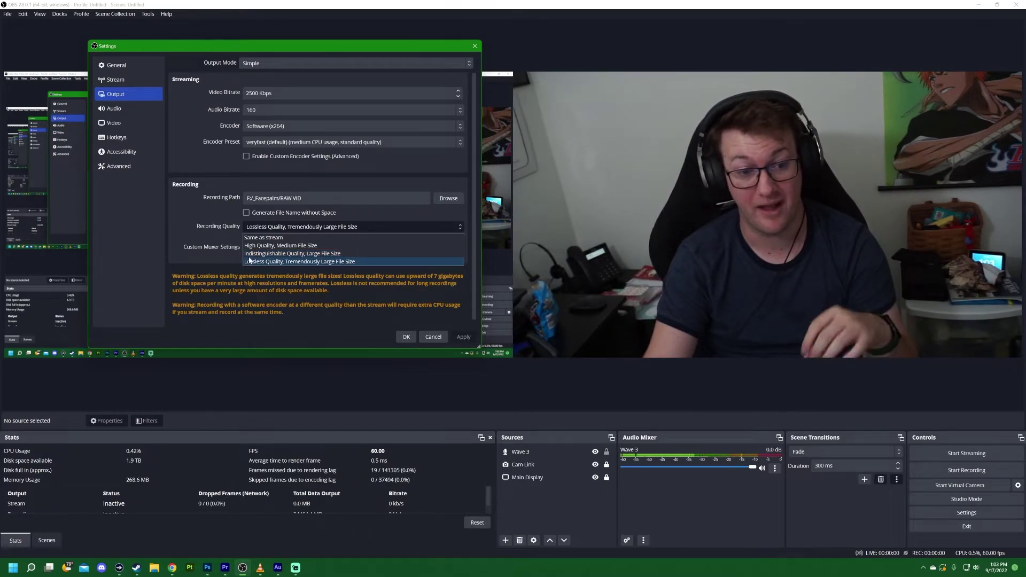
key(Escape)
key(Up)
key(Up)
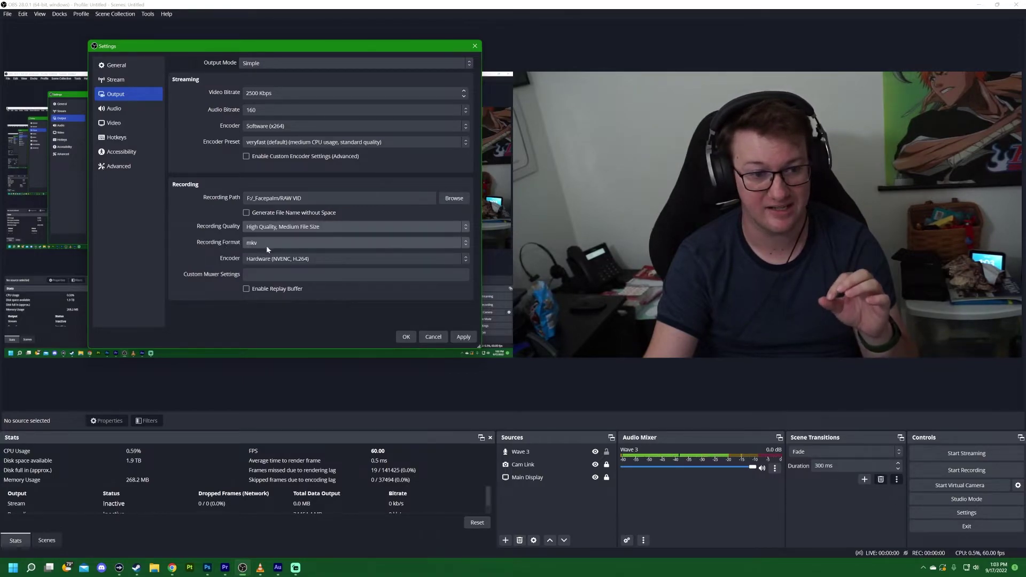
Step: Change the recording format to mp4 and read the format warning below the recording options
click(309, 241)
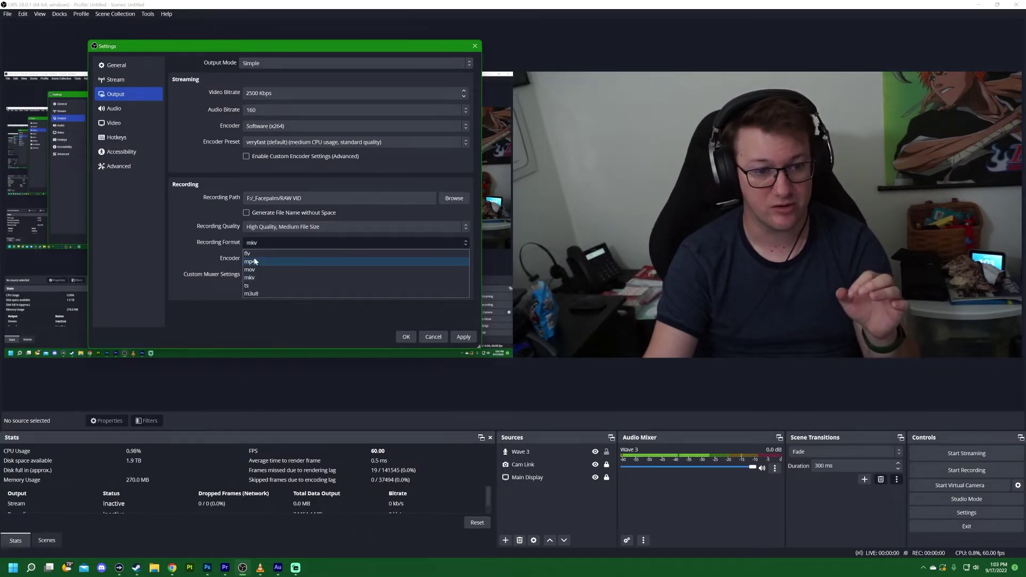
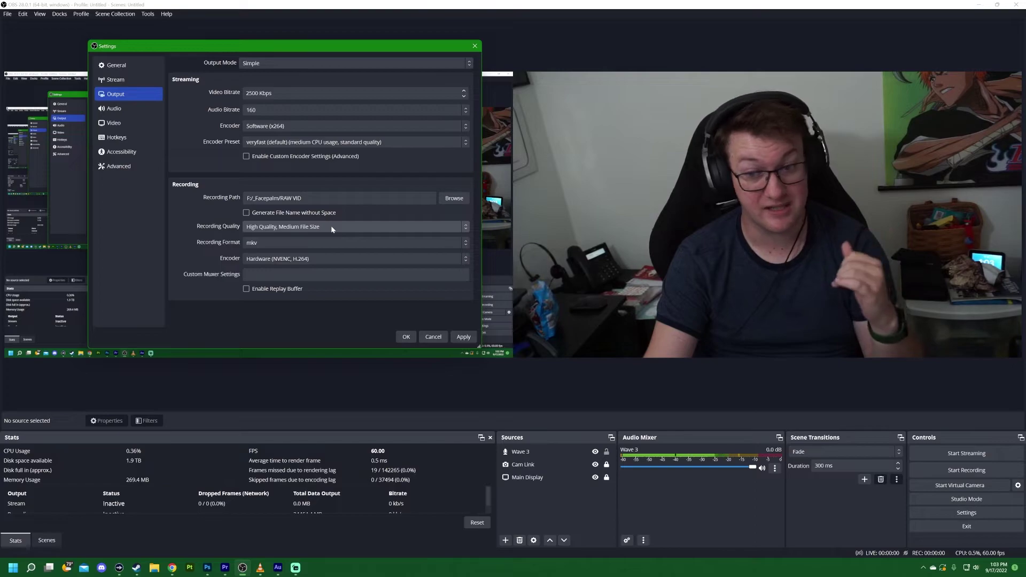
click(322, 242)
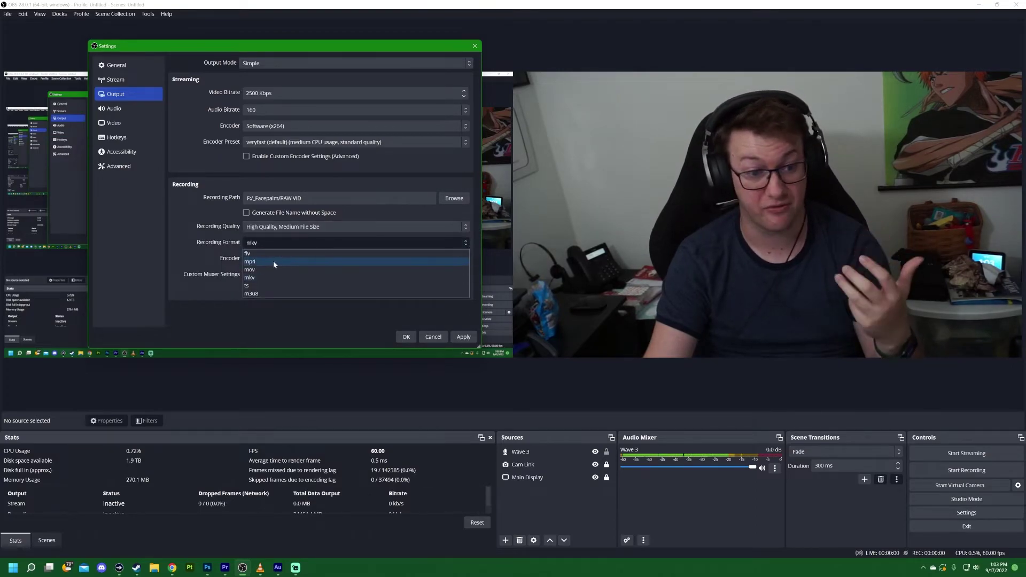
click(273, 262)
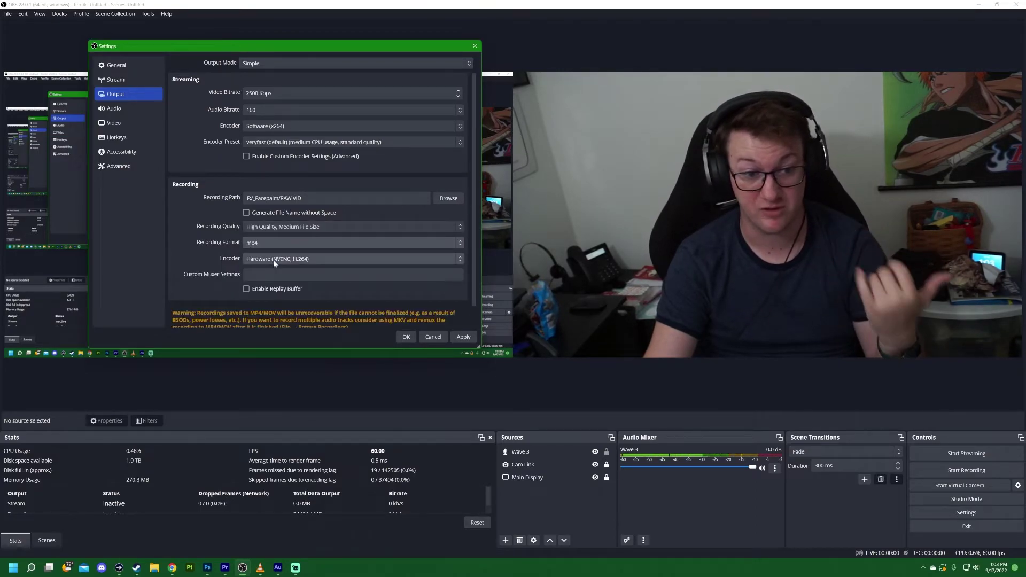
scroll(216, 275, down, 1)
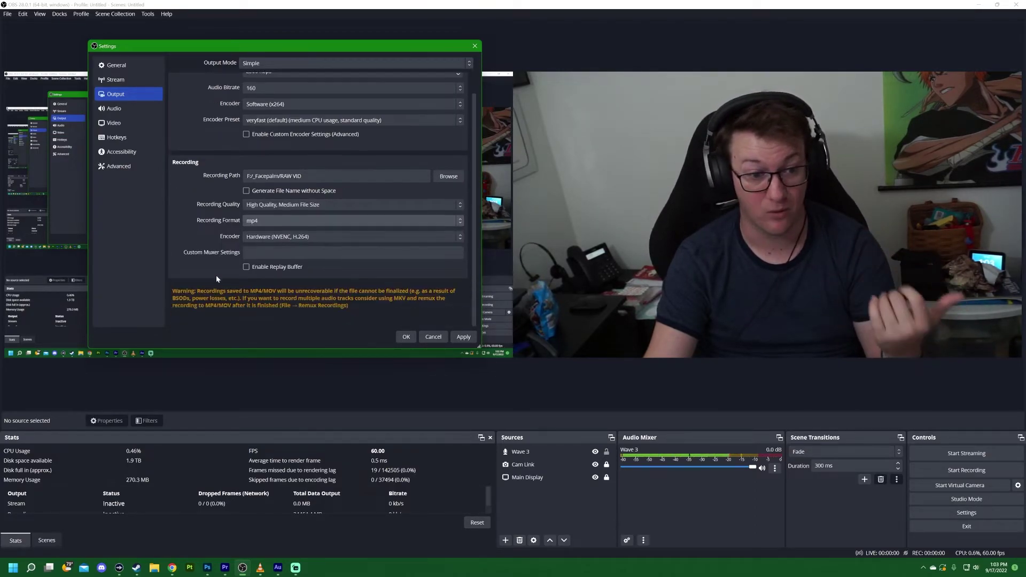
Step: Try Indistinguishable Quality, Large File Size, and settle on Lossless Quality, Tremendously Large File Size for the recording quality, accepting the lossless quality warning
click(357, 209)
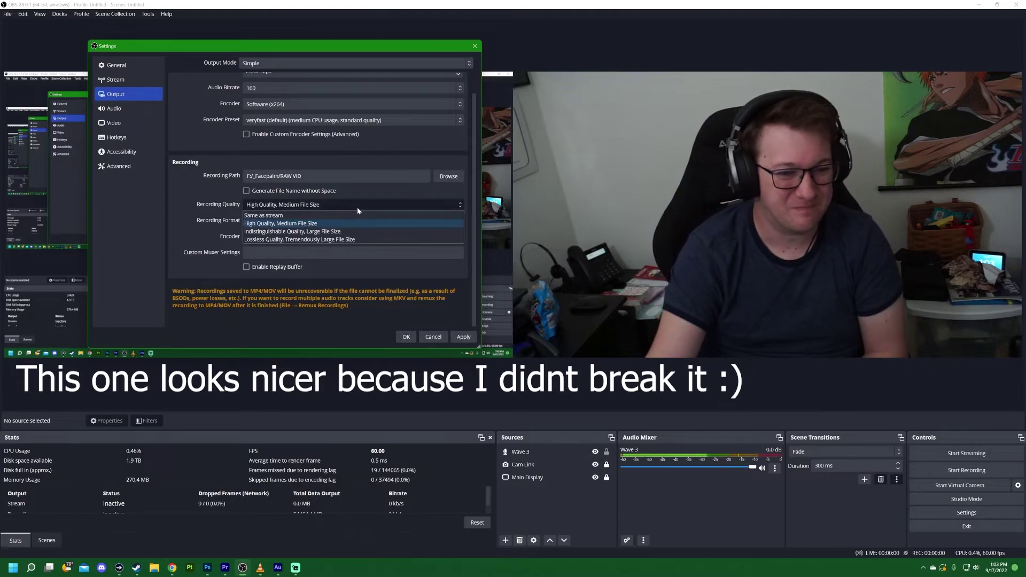
click(284, 232)
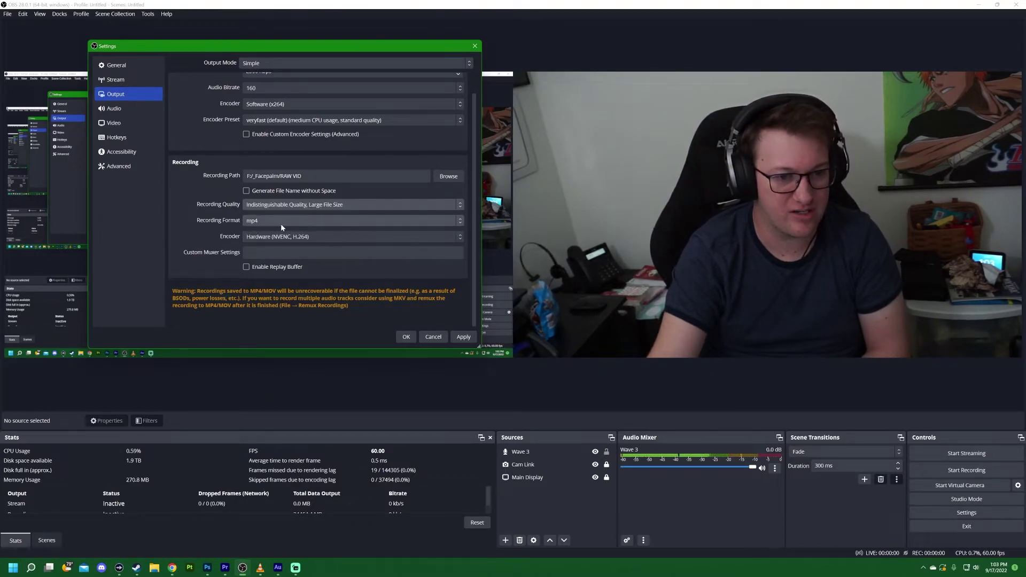
click(278, 206)
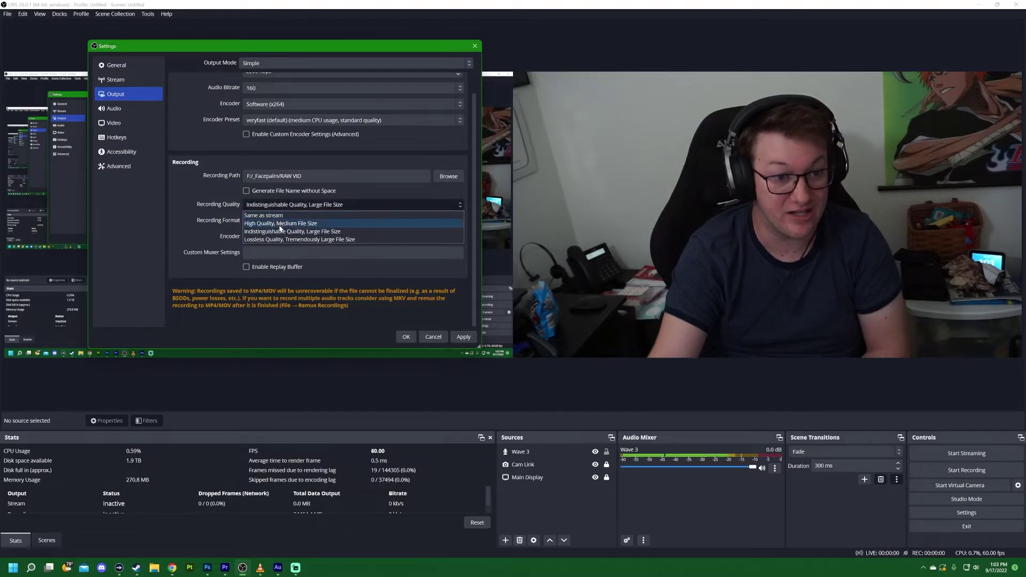
click(279, 239)
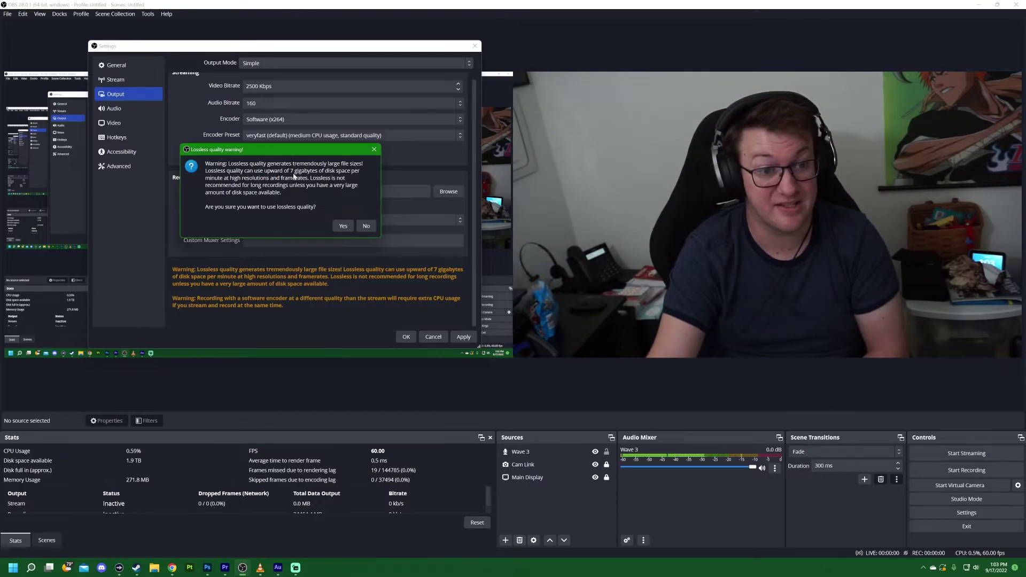
click(339, 228)
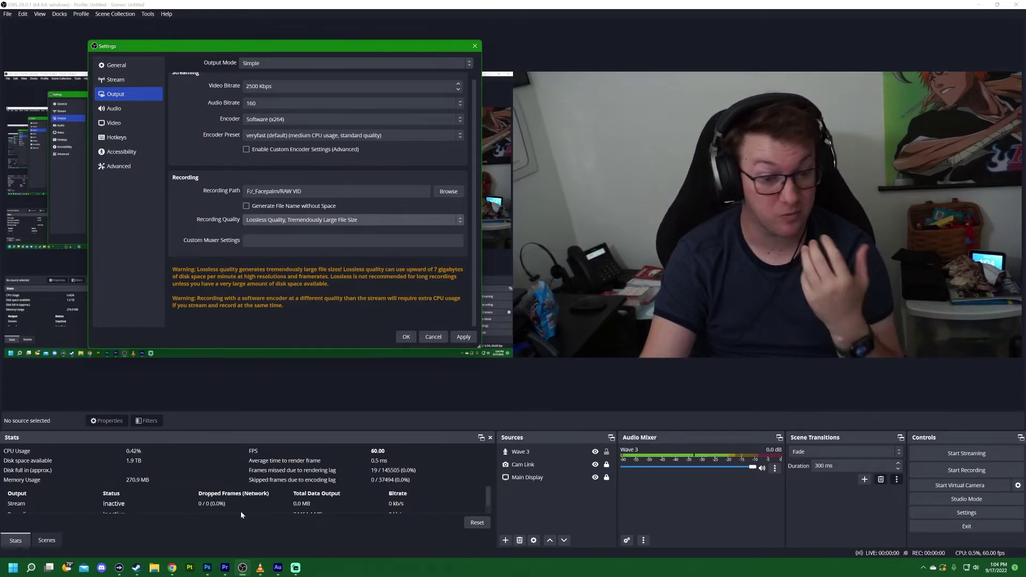
Step: Switch to Adobe Premiere Pro to look at the imported recording's sequence and return to the OBS output settings
click(229, 567)
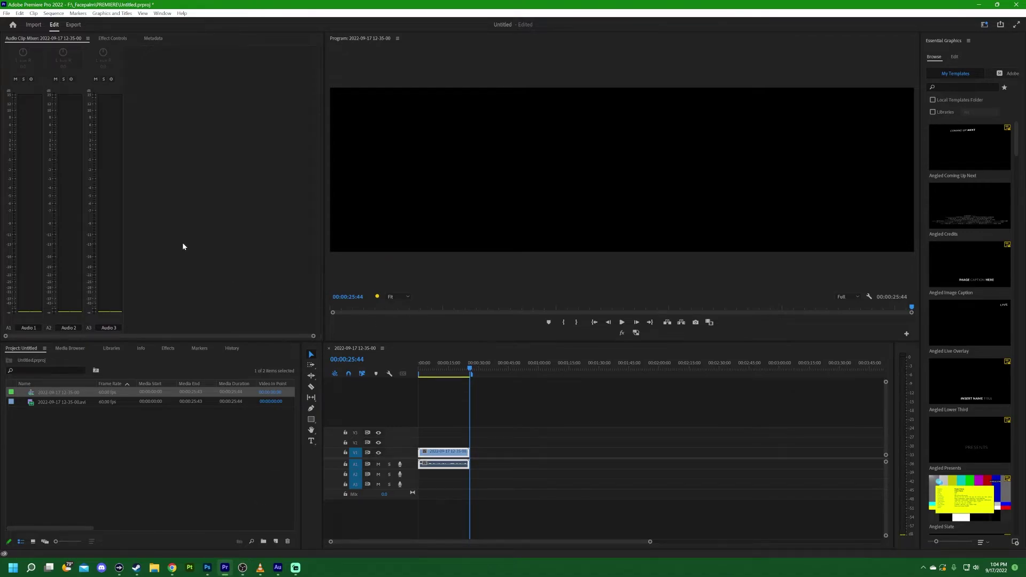
click(401, 282)
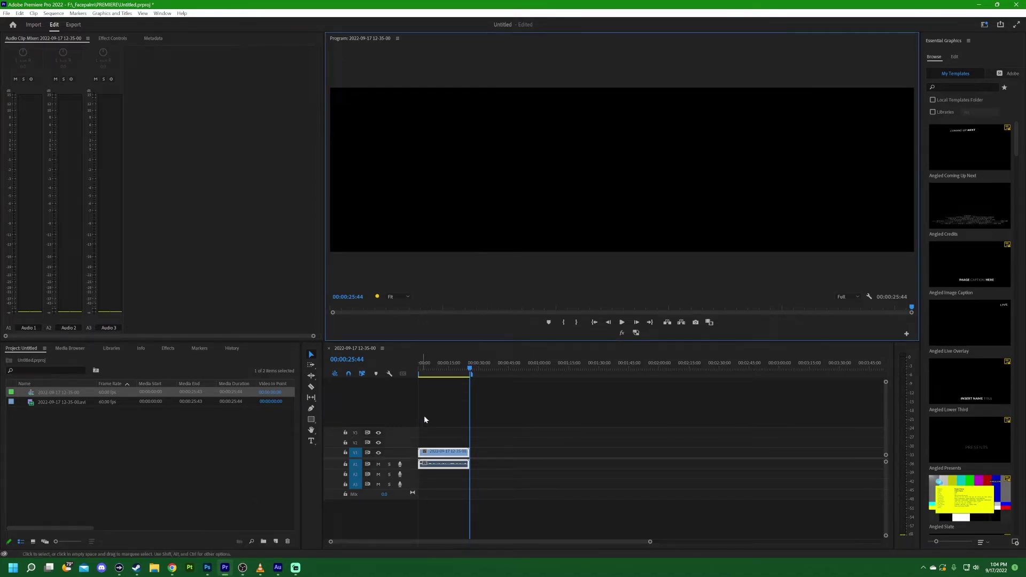
click(243, 567)
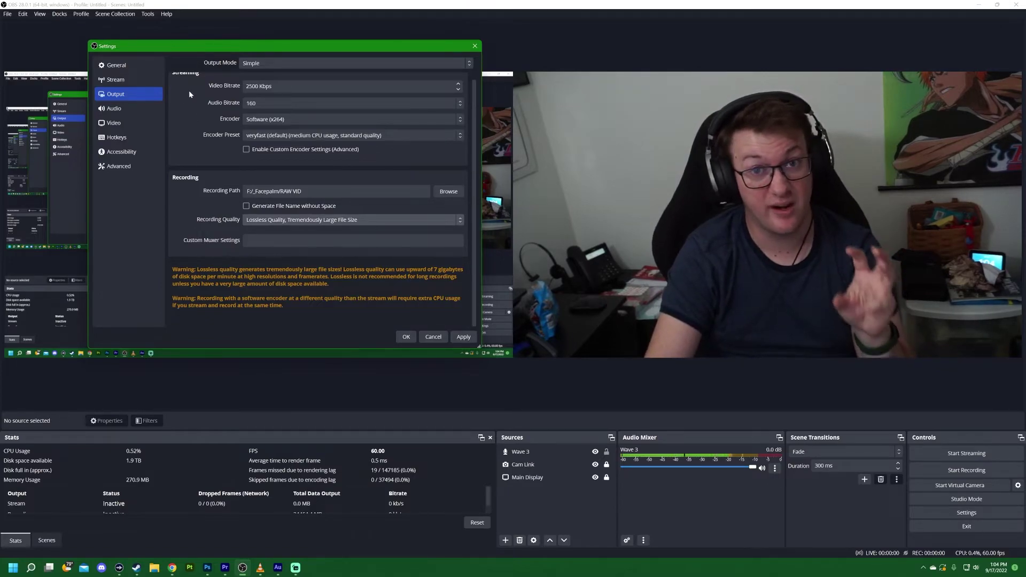
Step: Change the output mode to Advanced and show its recording settings
click(257, 63)
click(254, 80)
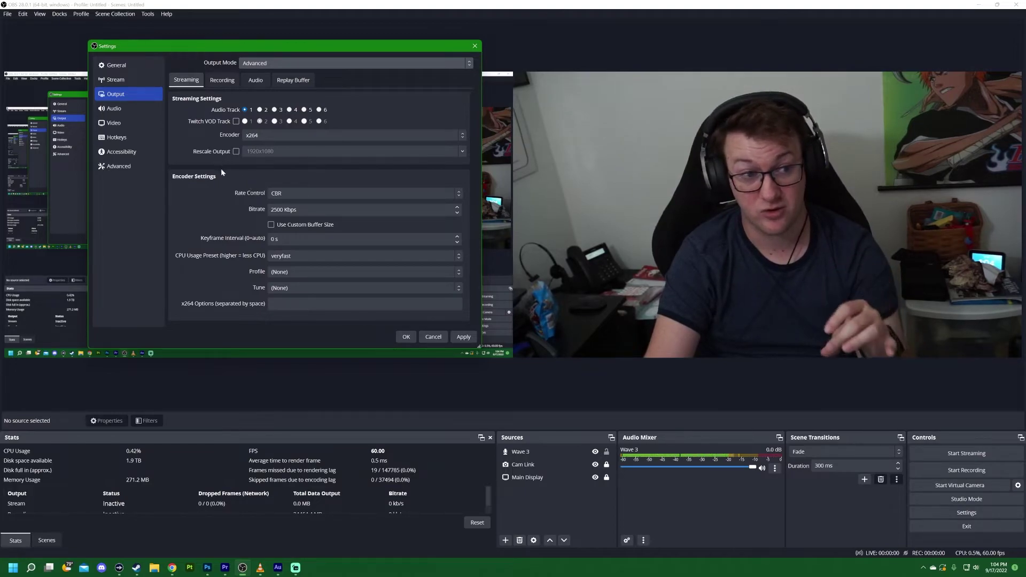
click(230, 83)
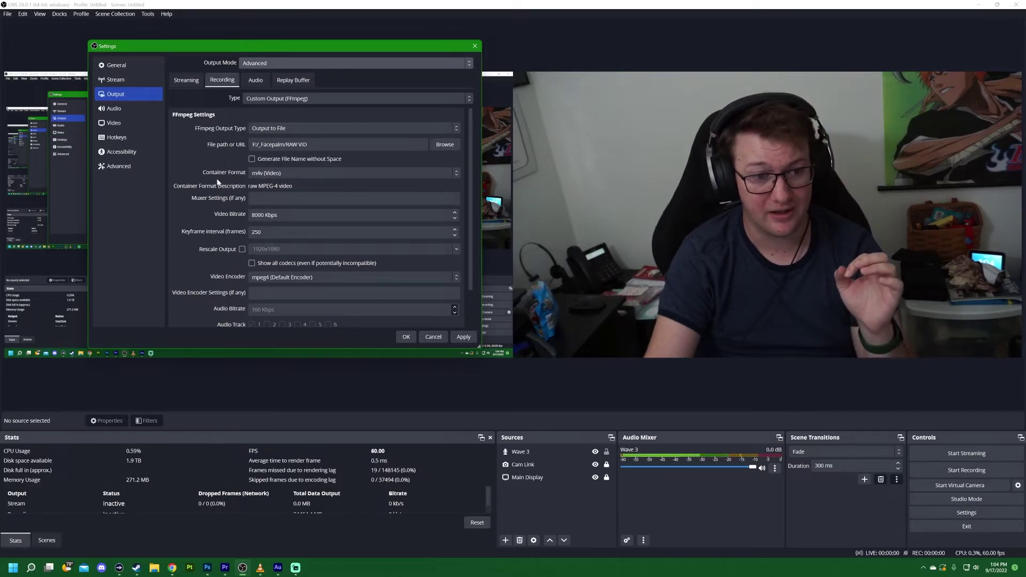
Step: Look through the available container formats and the remaining FFmpeg recording options without changing any
click(309, 173)
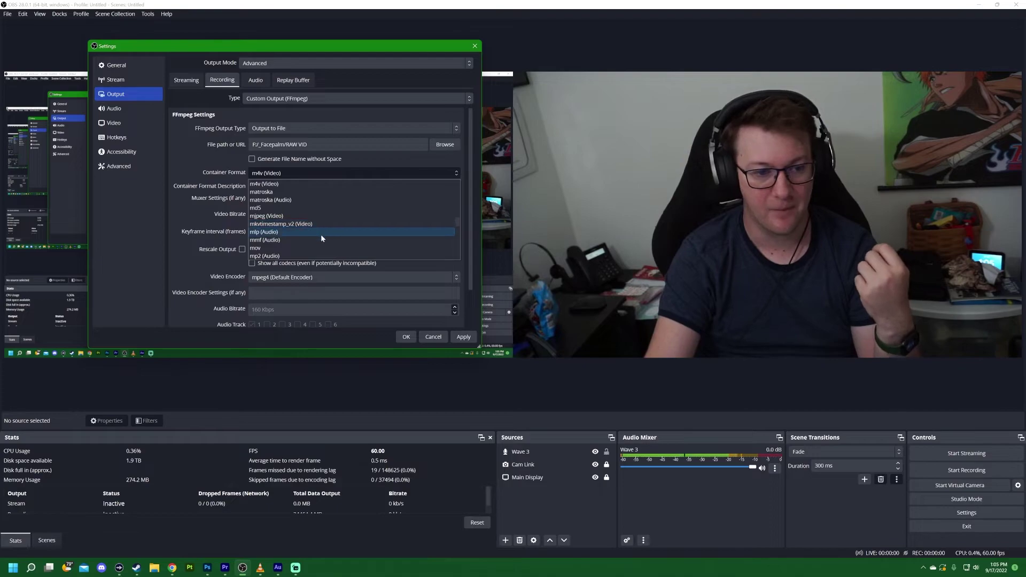
scroll(320, 234, down, 3)
scroll(320, 235, down, 8)
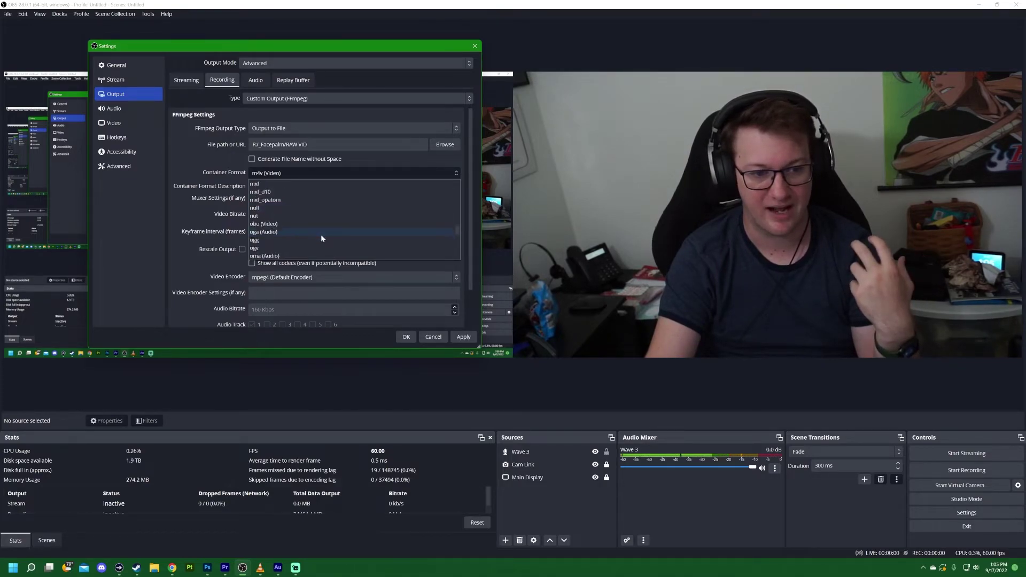
scroll(321, 234, up, 11)
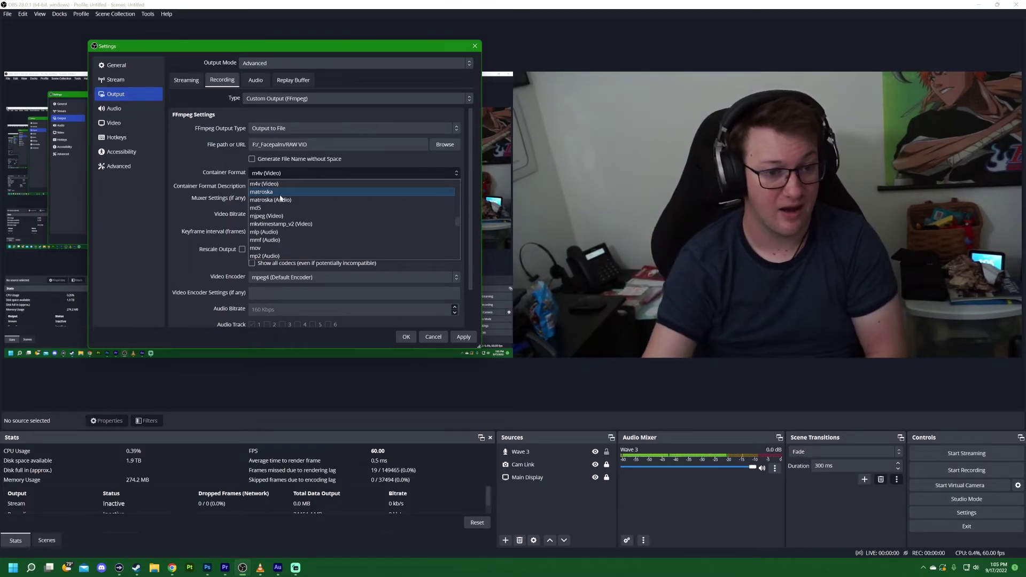
scroll(286, 211, down, 2)
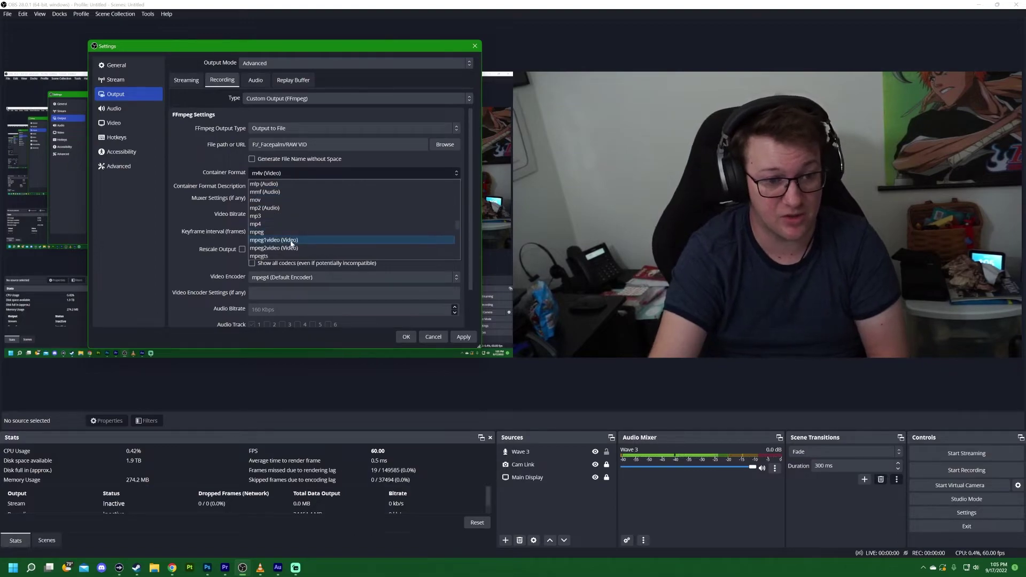
scroll(267, 225, down, 3)
click(236, 225)
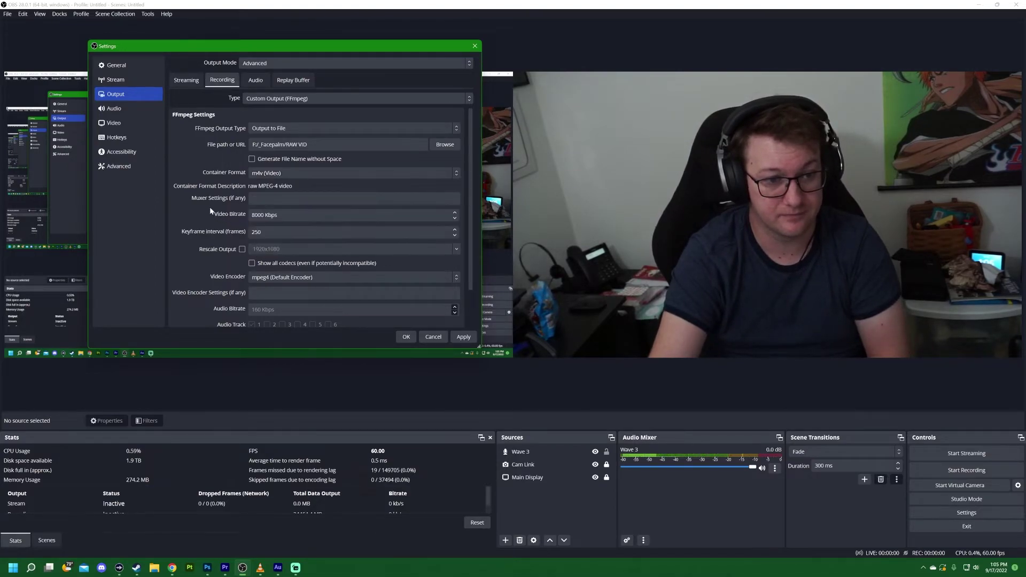
scroll(209, 187, down, 1)
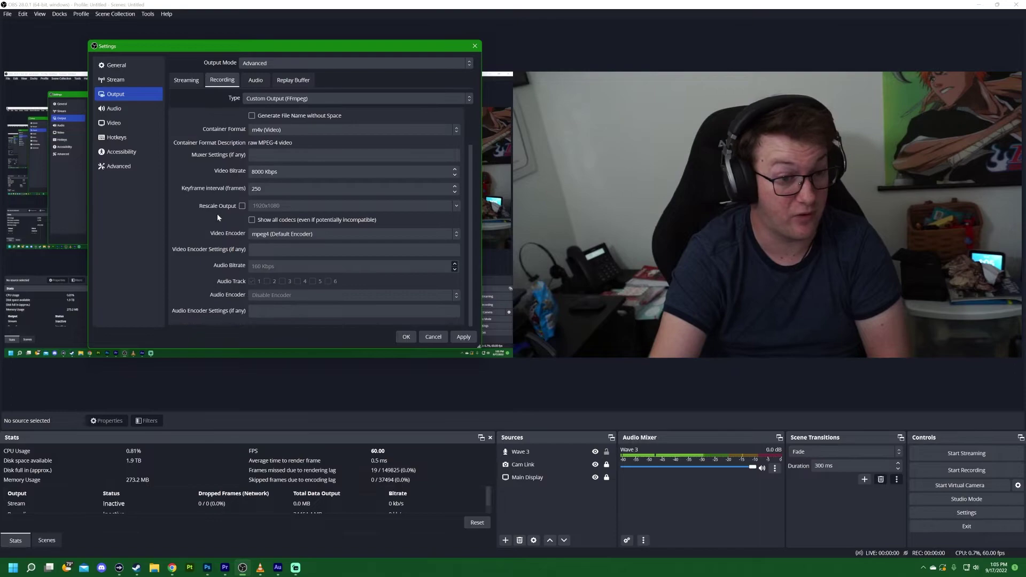
scroll(223, 195, up, 1)
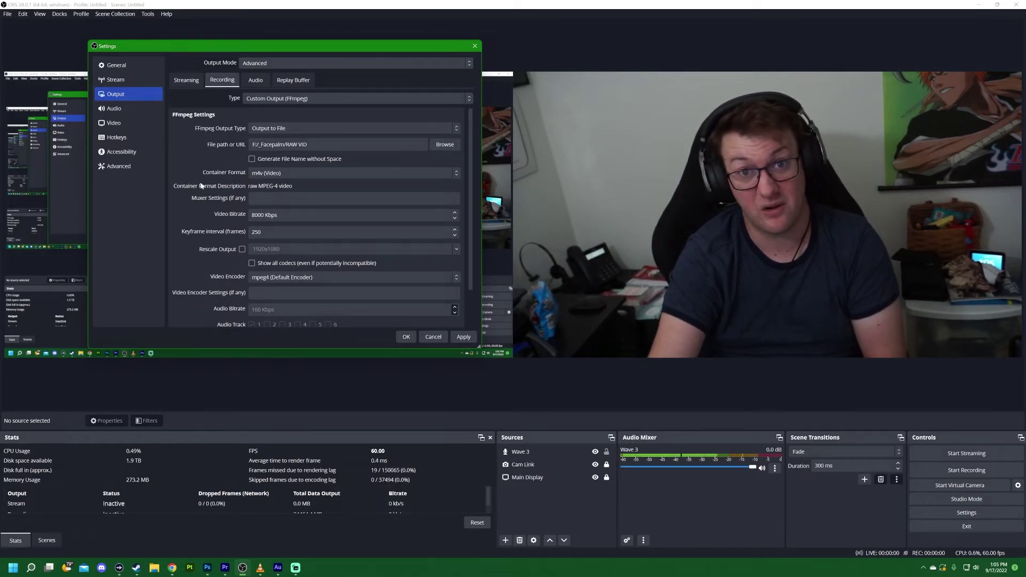
Step: Return the output mode to Simple, apply the settings and close the settings dialog
click(255, 64)
click(254, 74)
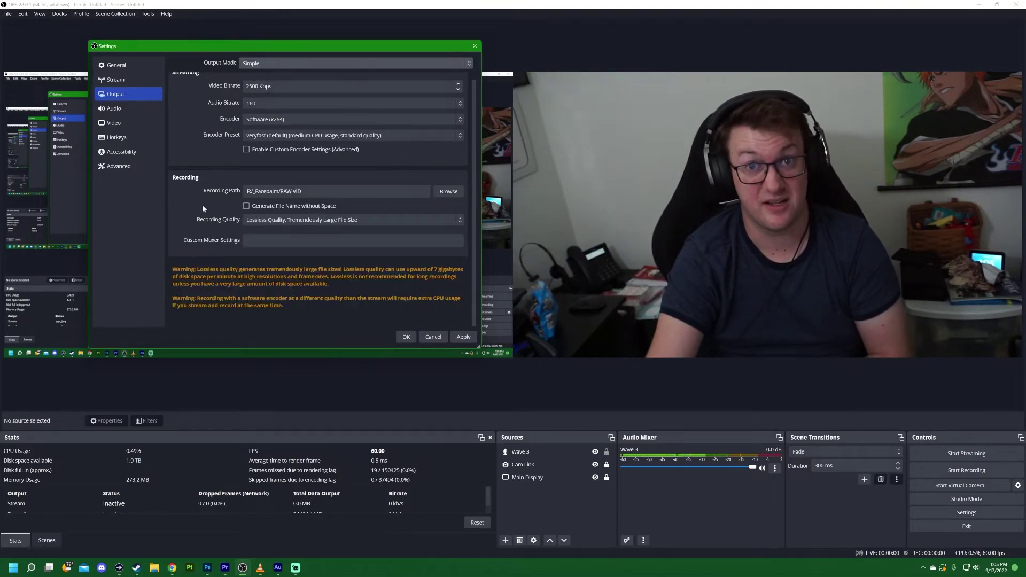
click(463, 337)
click(410, 336)
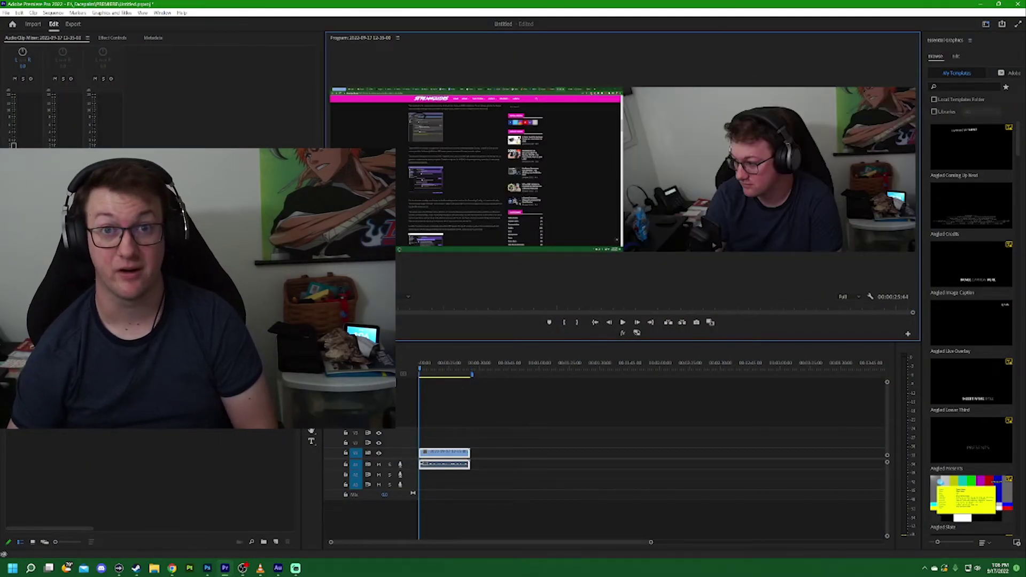
Step: In Adobe Premiere Pro, import the second AVI recording from the RAW VID folder and place it after the first clip in the sequence
click(111, 460)
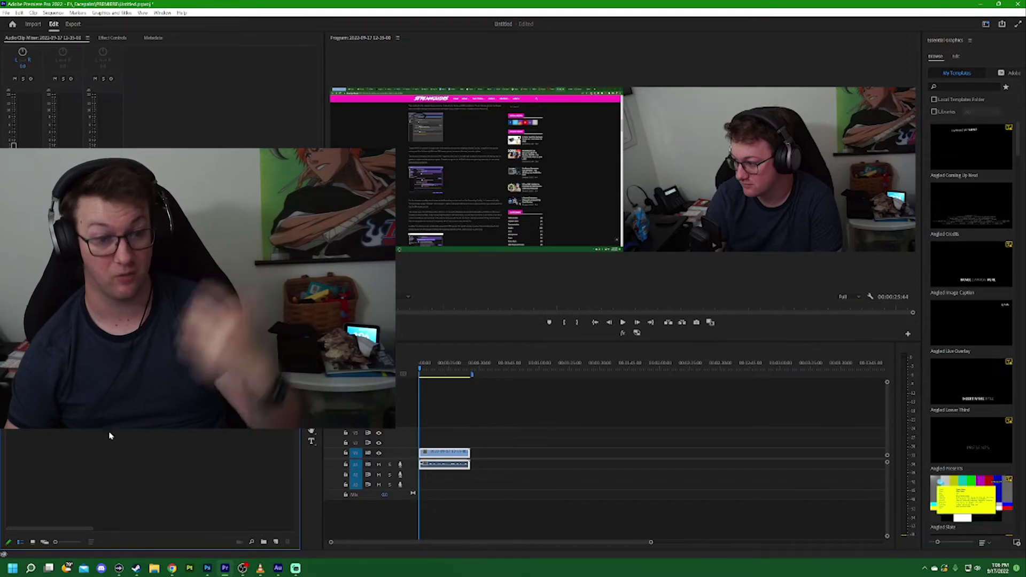
click(113, 395)
double_click(91, 446)
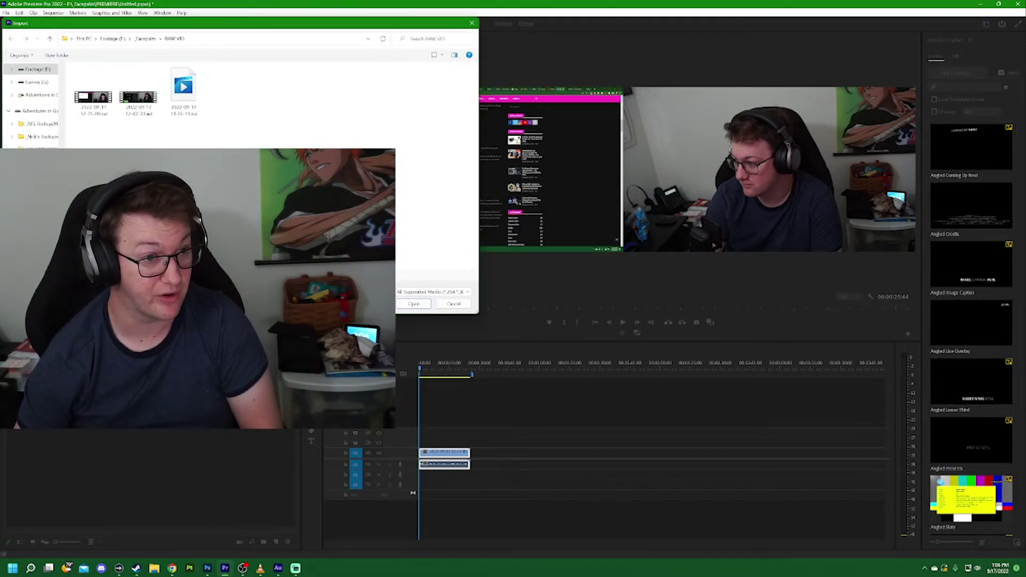
click(124, 115)
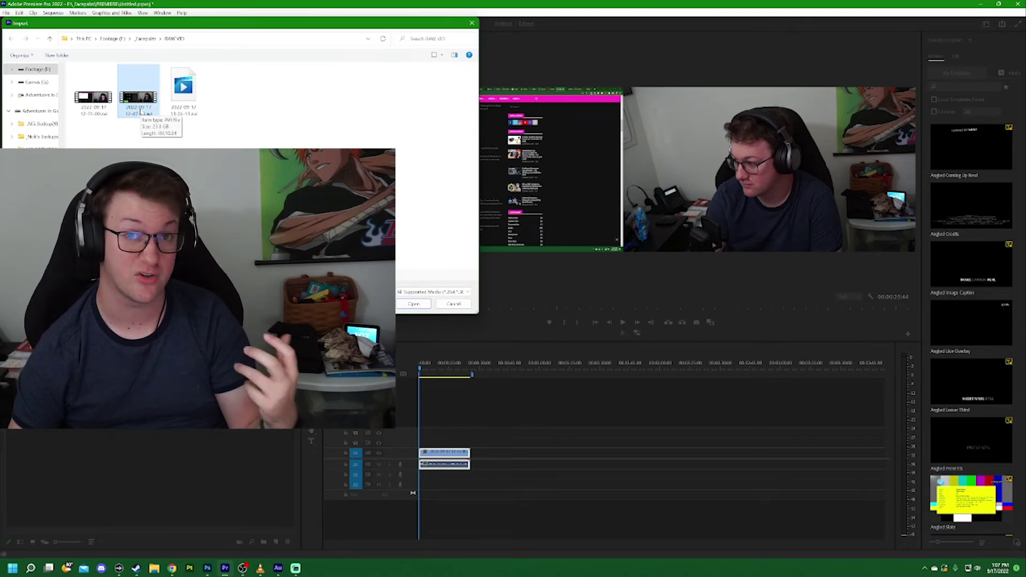
click(412, 305)
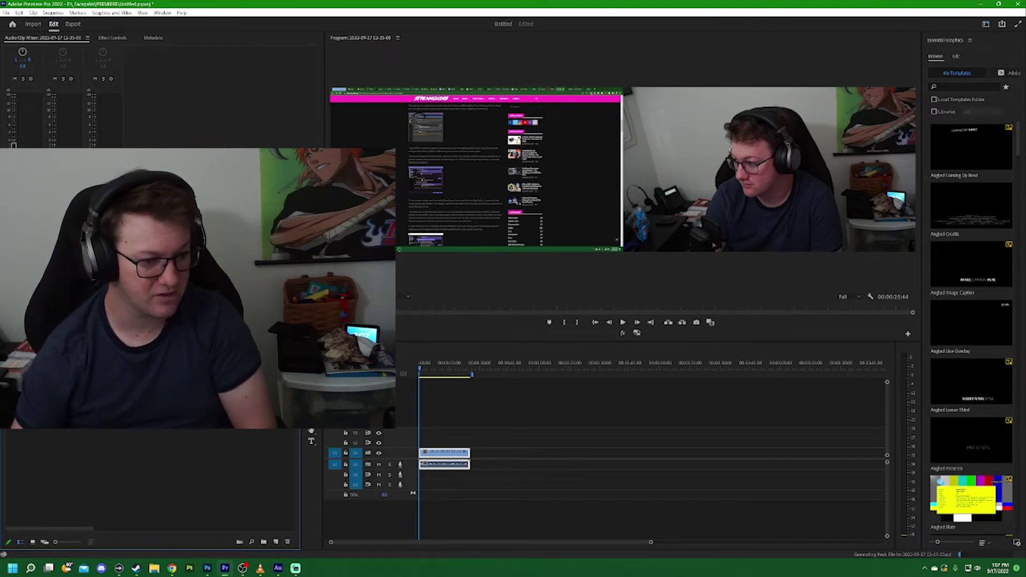
mouse_move(502, 447)
mouse_down()
mouse_move(527, 458)
mouse_move(485, 454)
mouse_up()
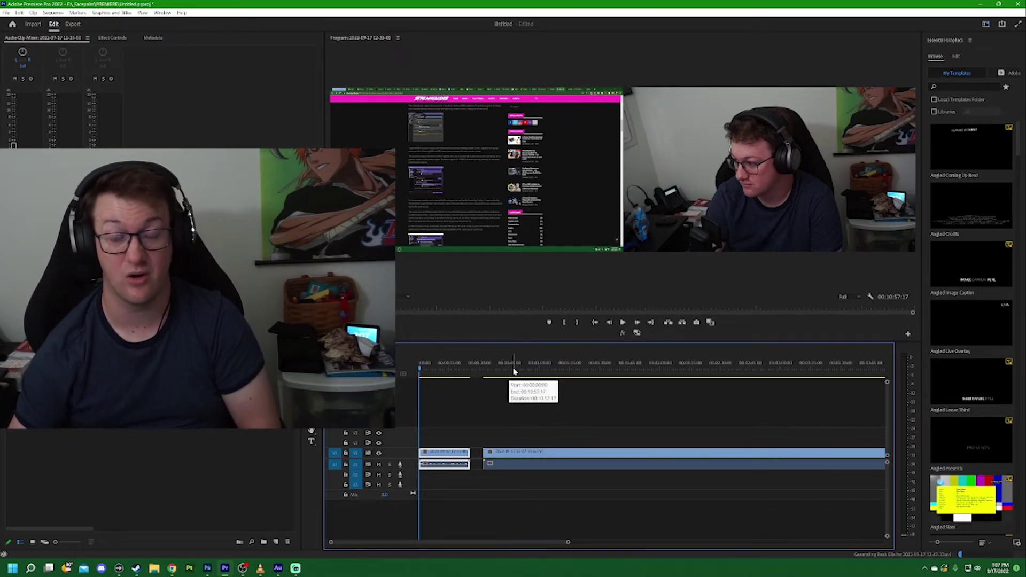
Step: Play the newly added recording from near its start and scrub further into it
click(511, 369)
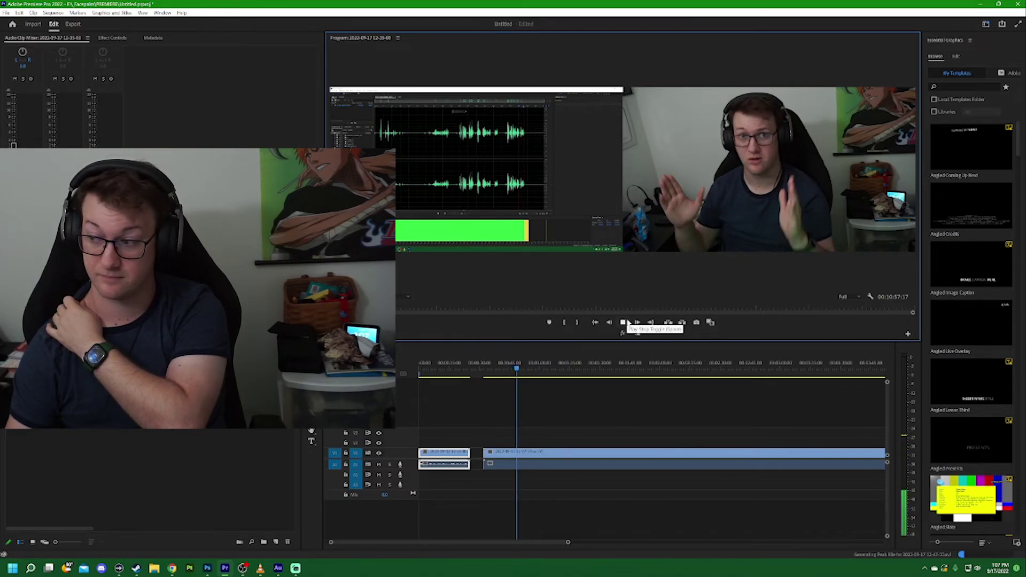
click(625, 322)
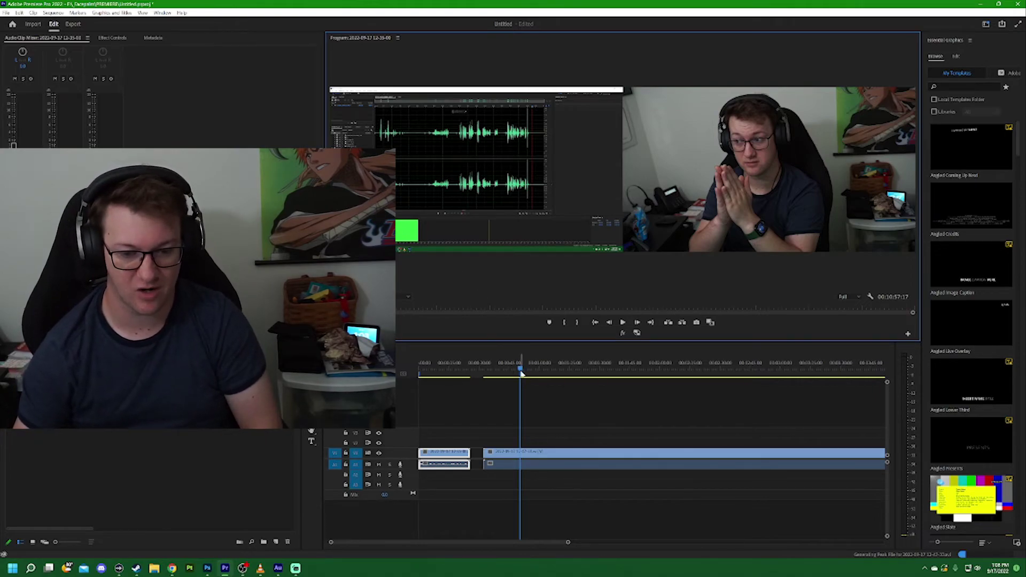
drag(522, 373, 591, 372)
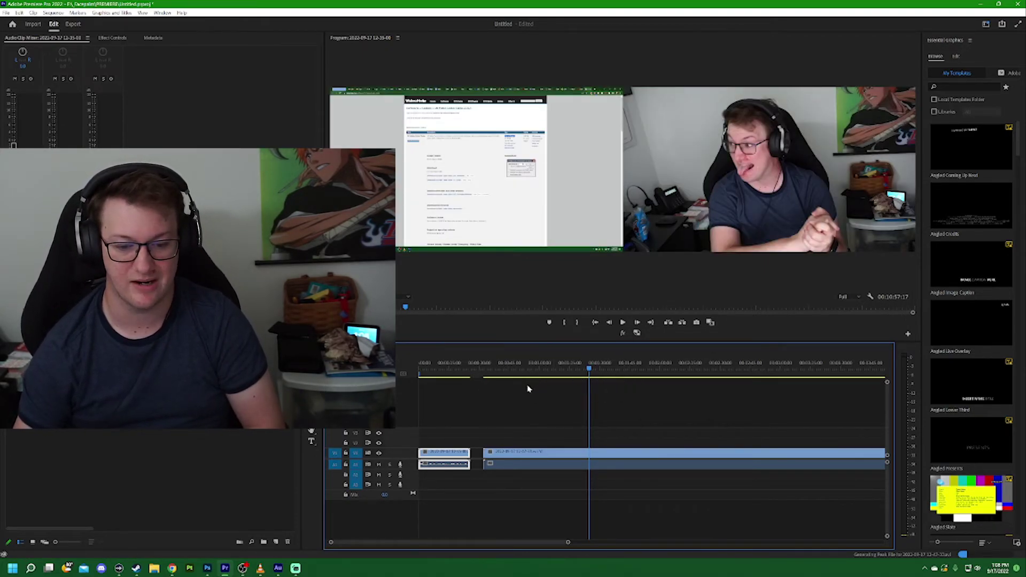
Step: Scrub back and forth between the two clips in the timeline and start playback within the first clip to check how they respond
click(449, 374)
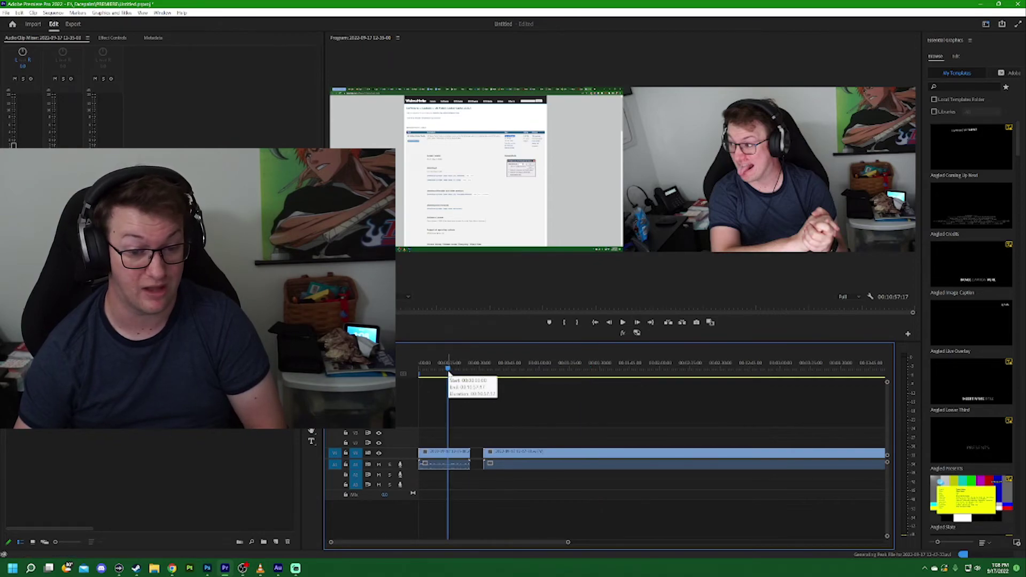
click(447, 372)
drag(446, 371, 568, 377)
click(436, 369)
key(space)
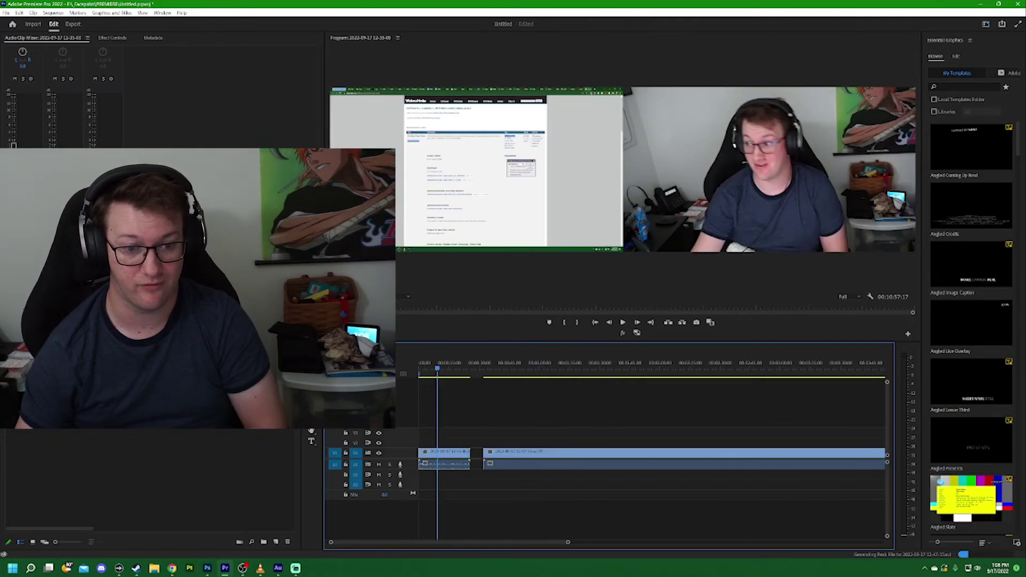
click(552, 372)
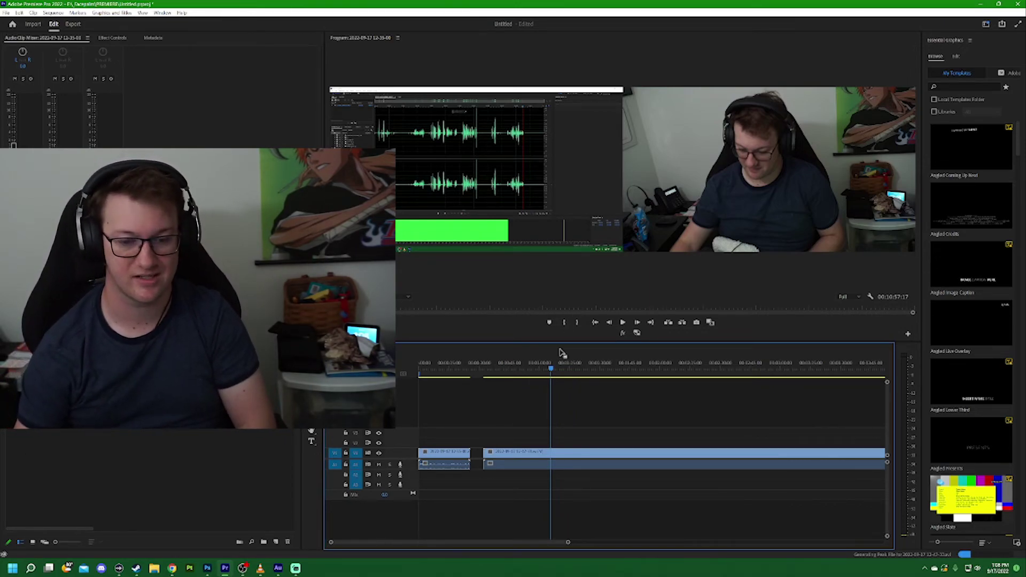
click(218, 442)
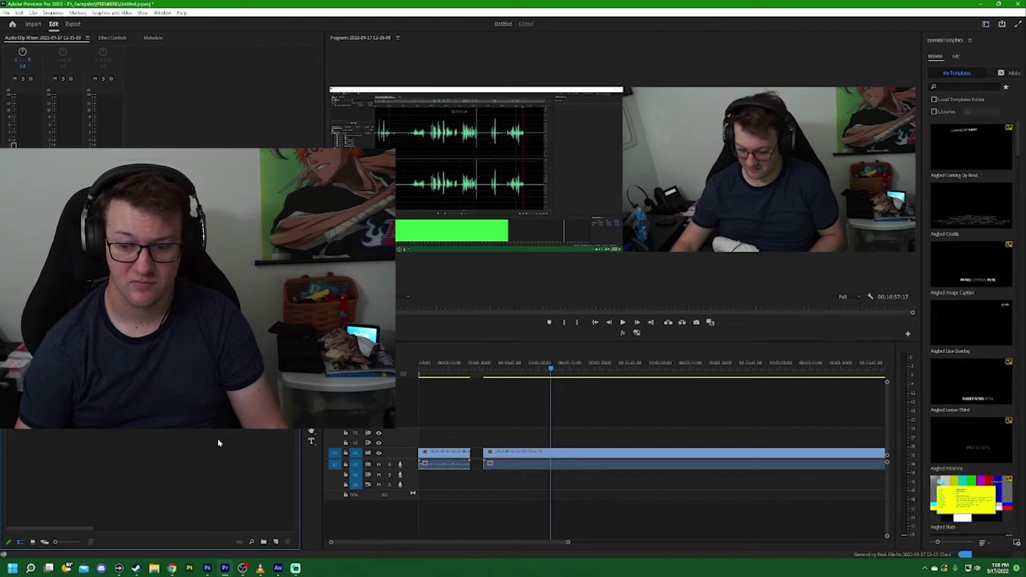
drag(543, 369, 533, 372)
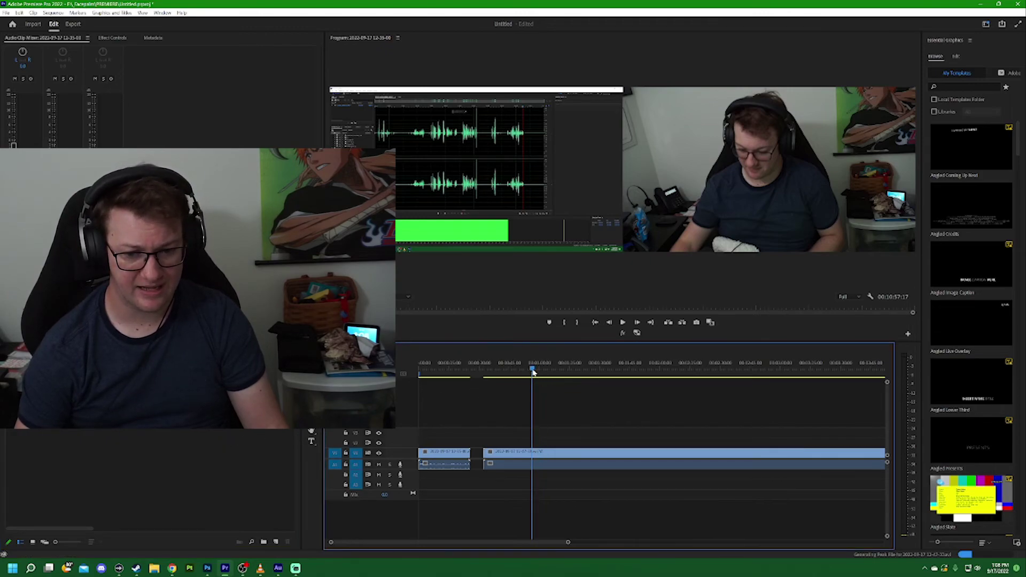